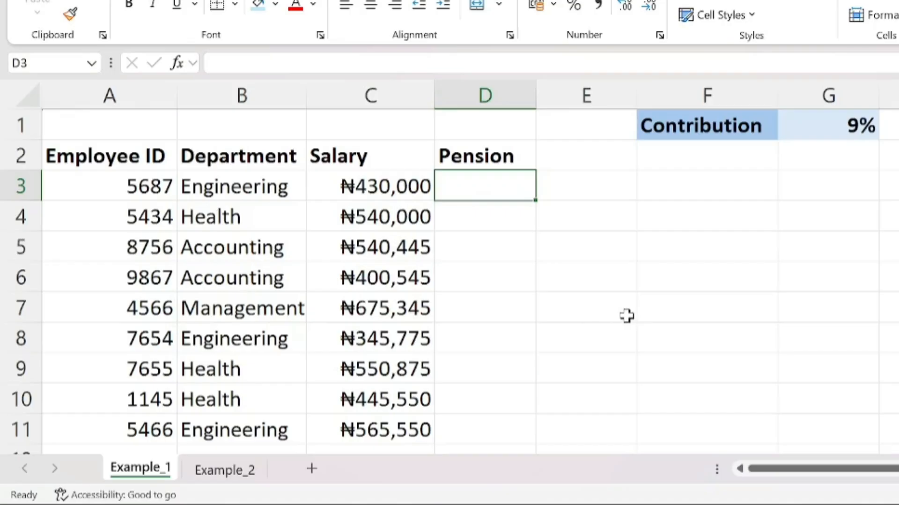
Examine the Employee ID, Department, Salary and Pension columns and the first employee's salary in C3.
click(111, 95)
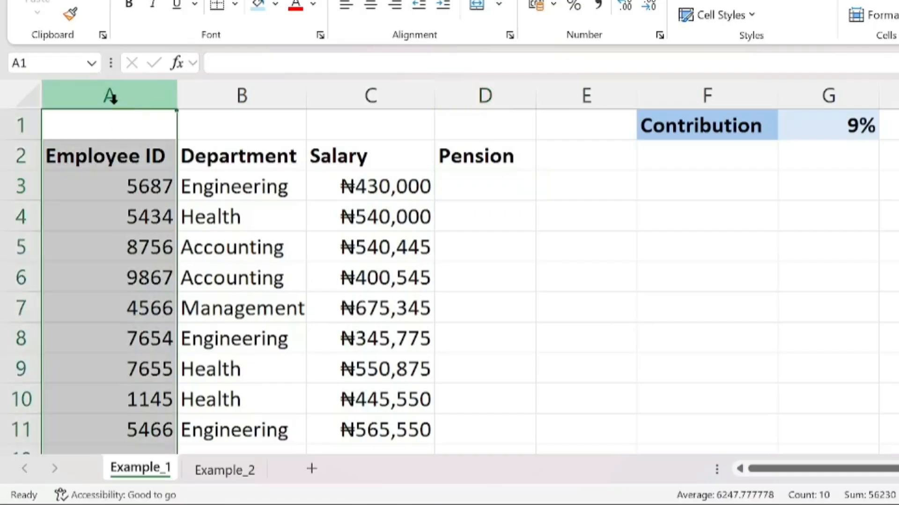
click(240, 86)
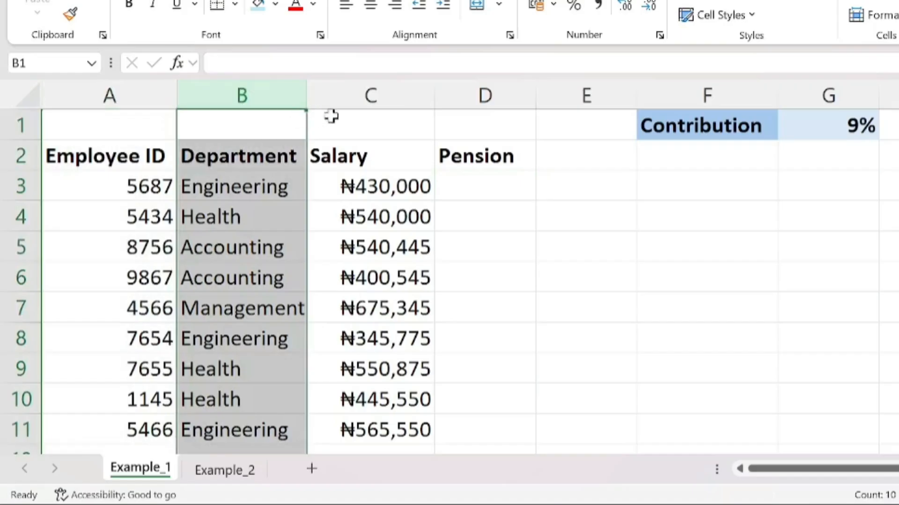
click(374, 94)
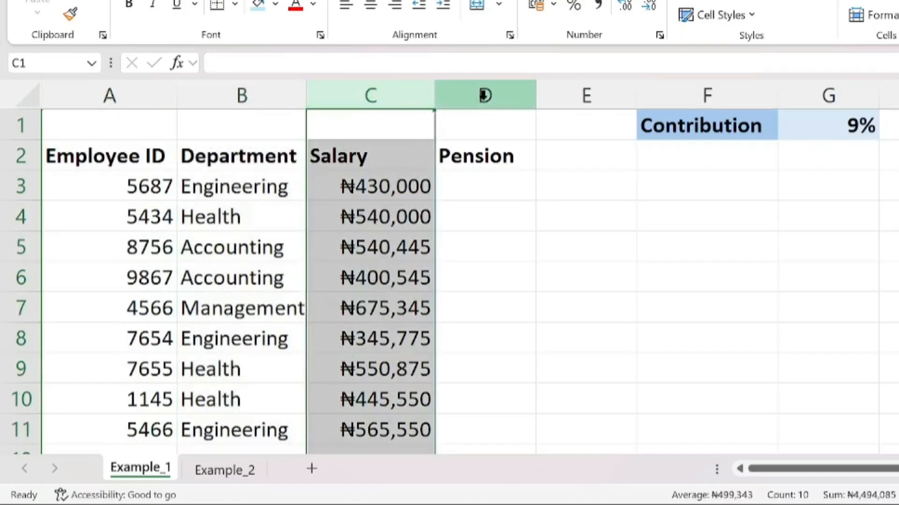
click(485, 95)
click(489, 175)
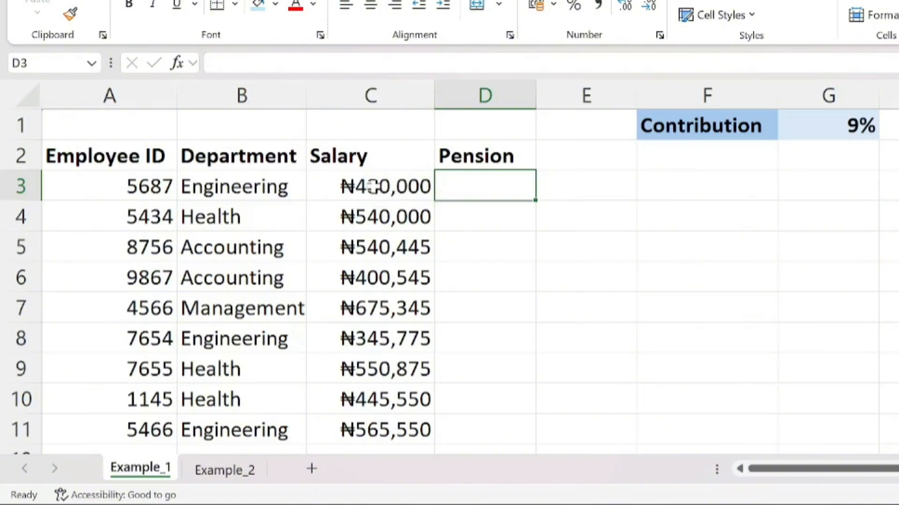
click(373, 186)
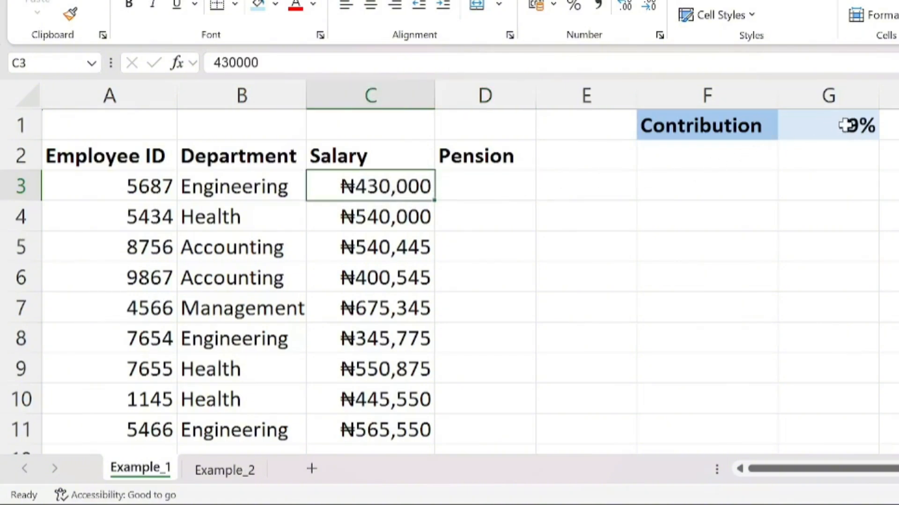
click(489, 186)
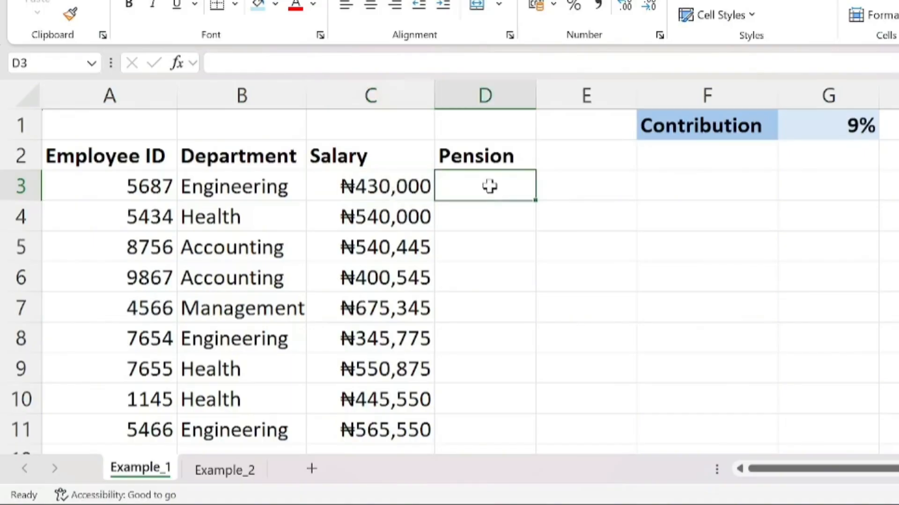
click(363, 187)
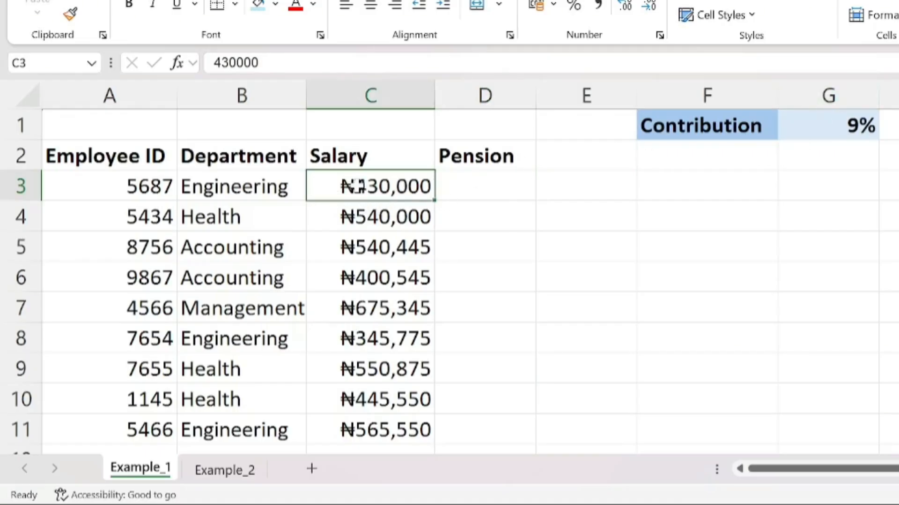
Calculate the first employee's pension in D3 with =C3*G1 and fill the formula down through D11.
click(487, 181)
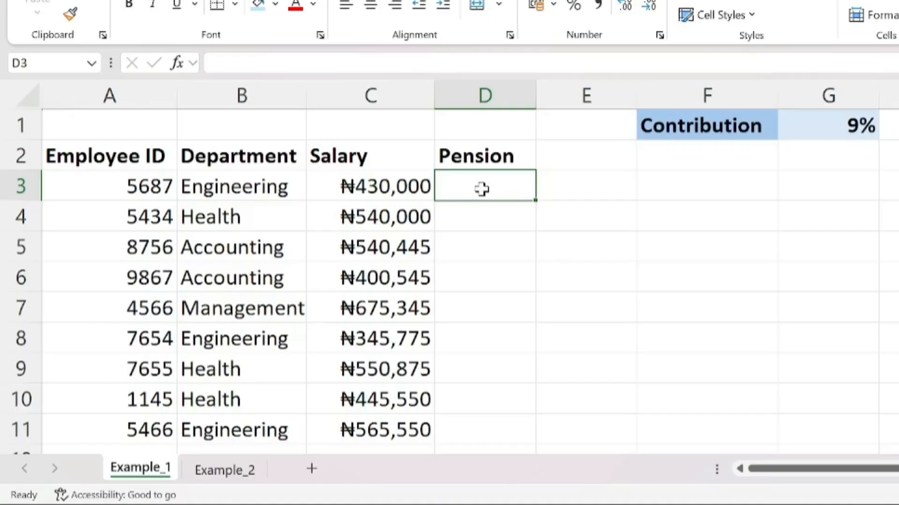
text(=)
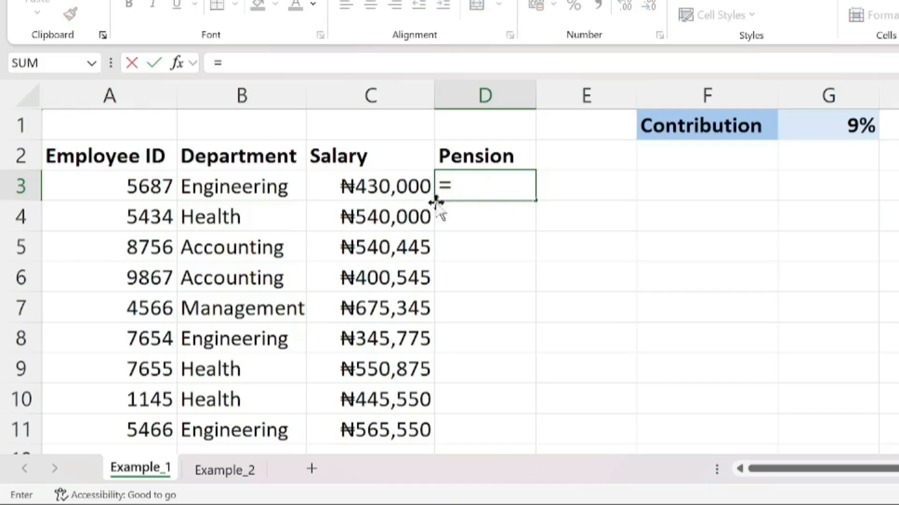
click(387, 188)
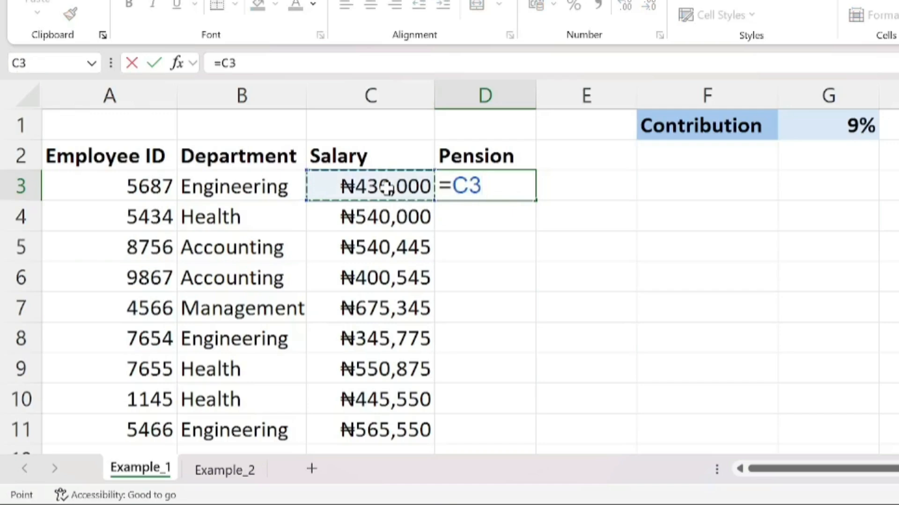
text(*)
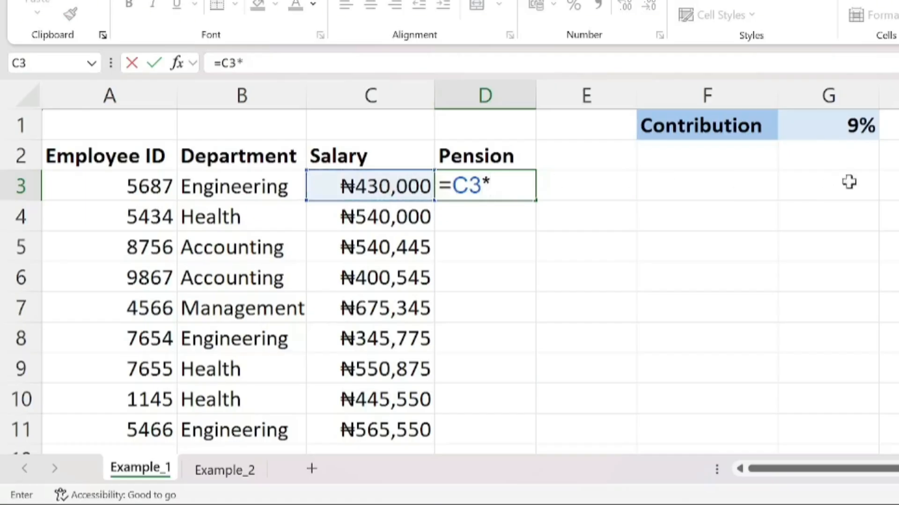
click(827, 123)
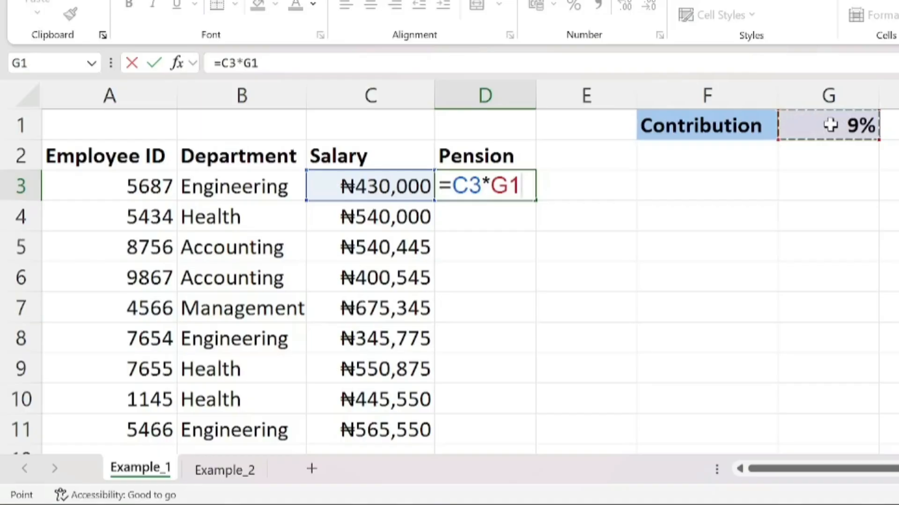
key(Return)
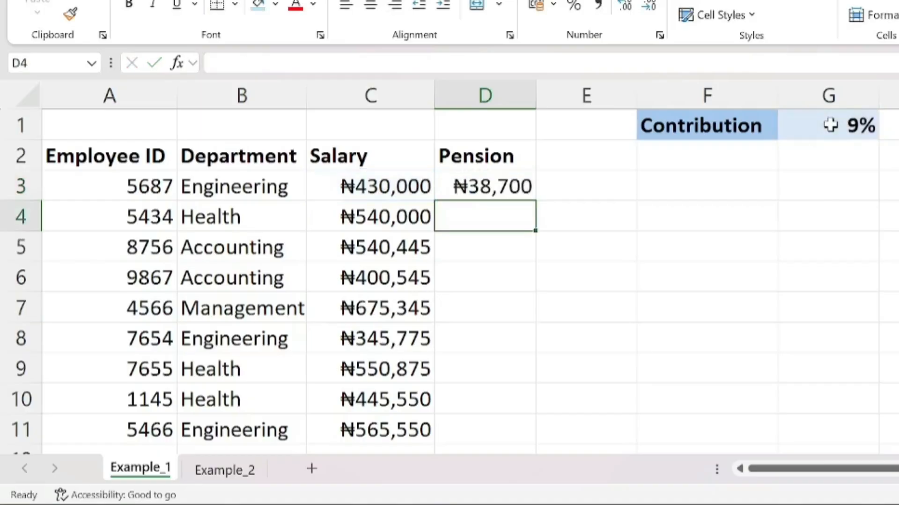
click(514, 178)
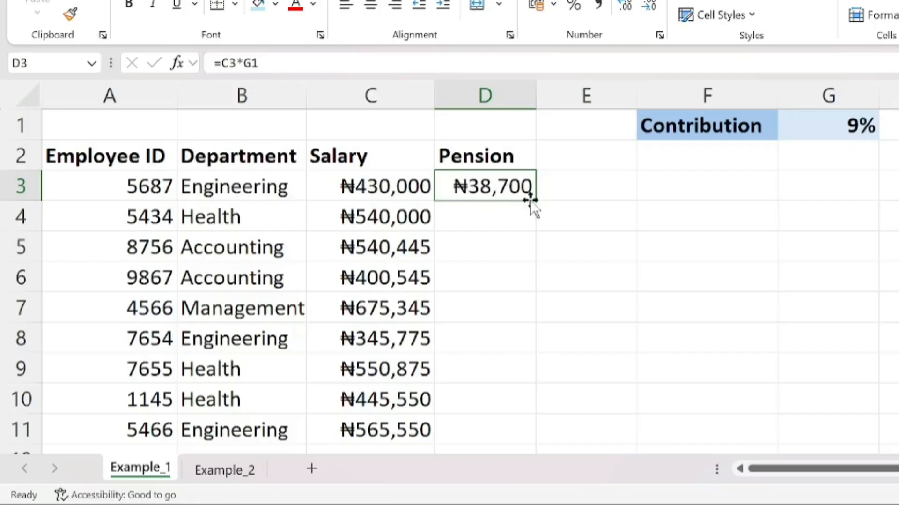
drag(532, 200, 528, 442)
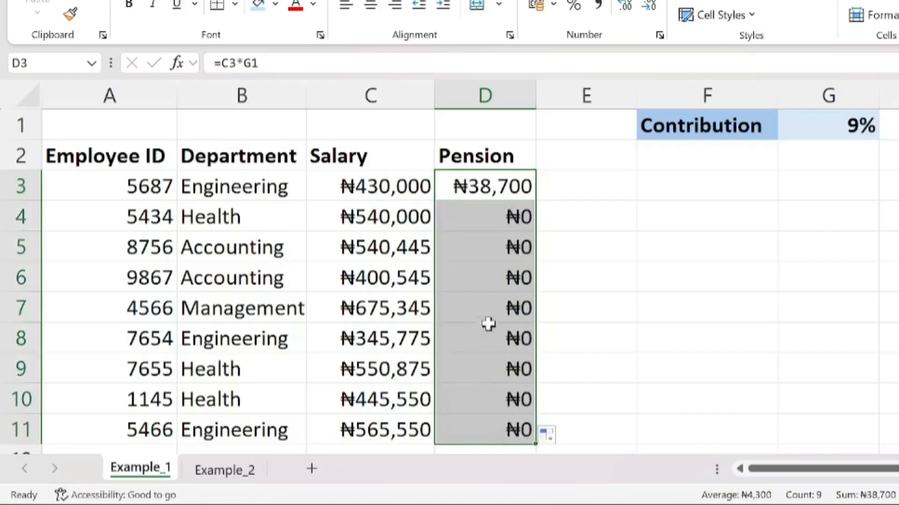
Inspect the pension formulas in D3 through D6 to compare which salary and contribution cells each one references.
click(500, 217)
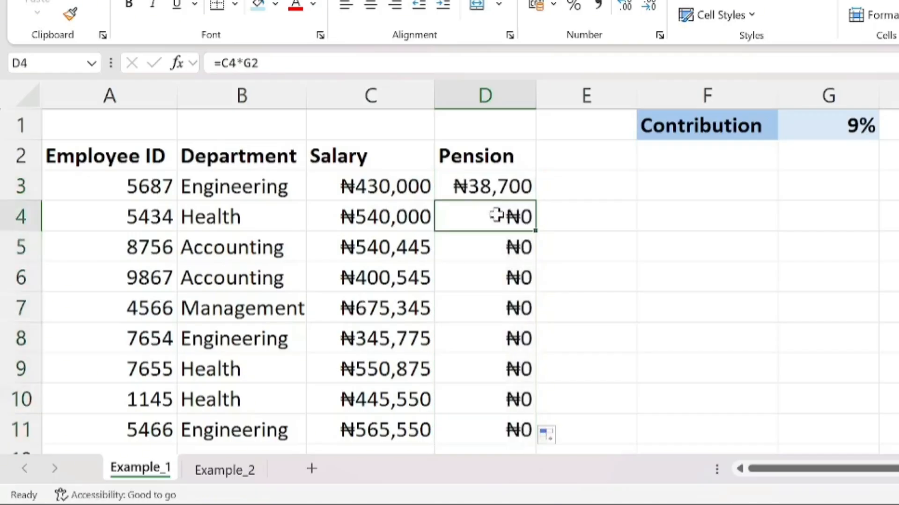
click(504, 245)
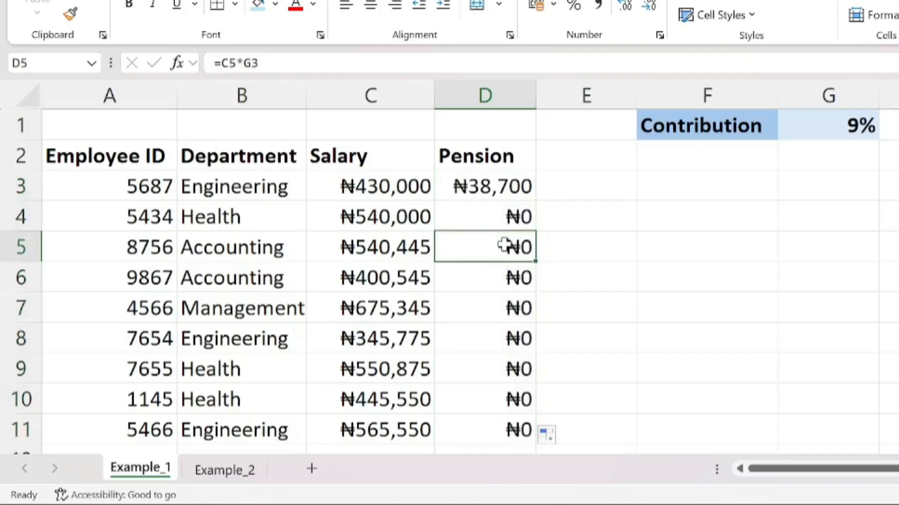
click(488, 282)
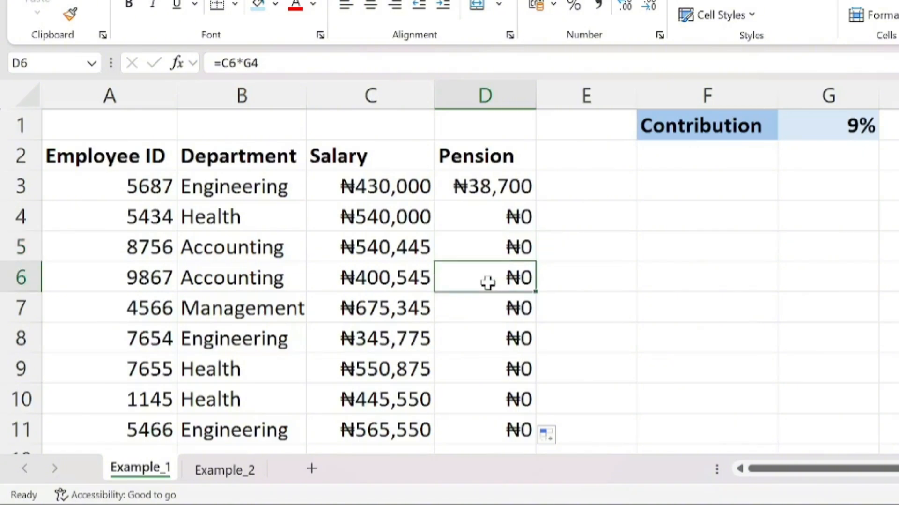
click(483, 216)
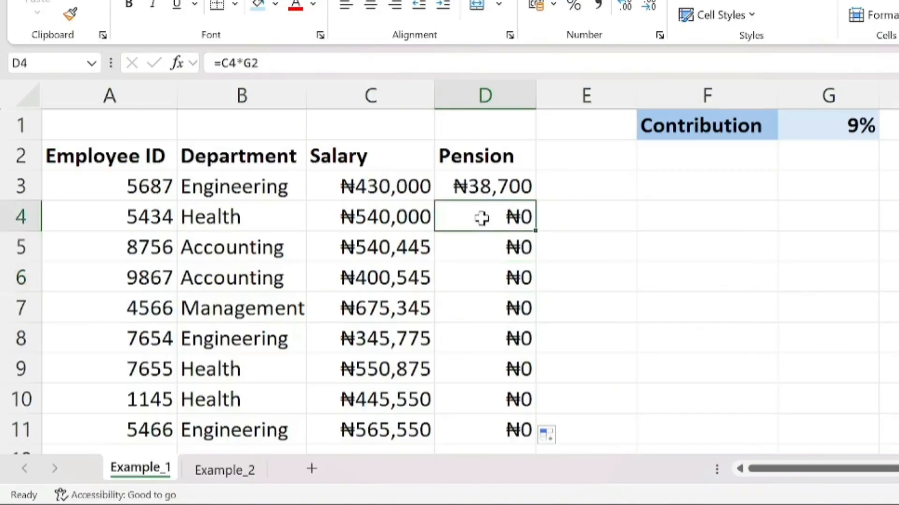
click(466, 181)
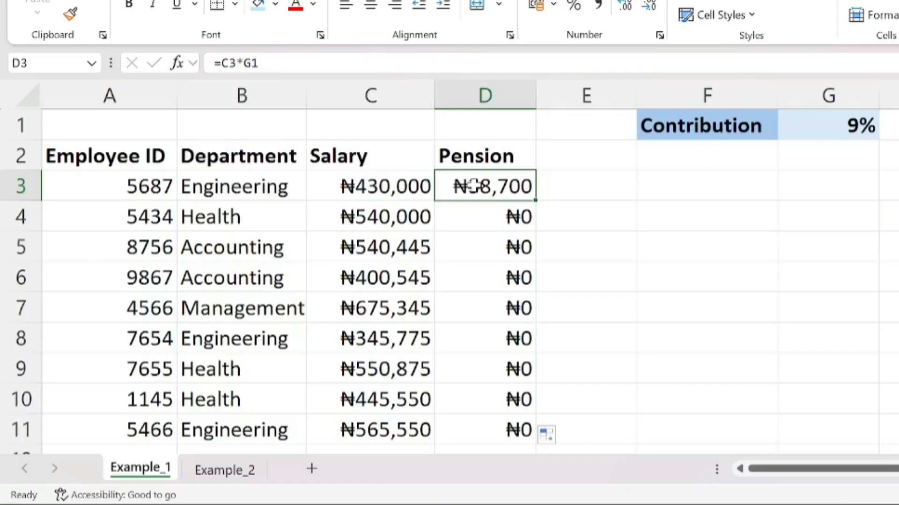
double_click(482, 185)
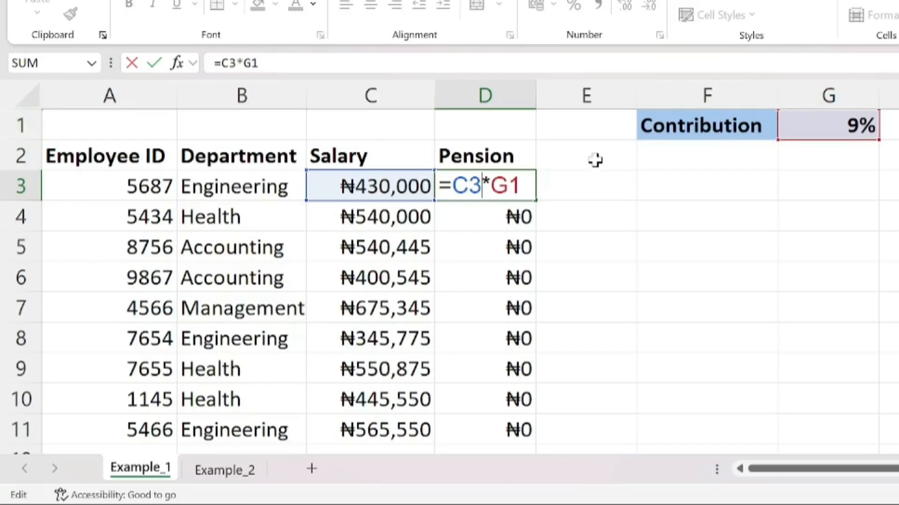
key(Return)
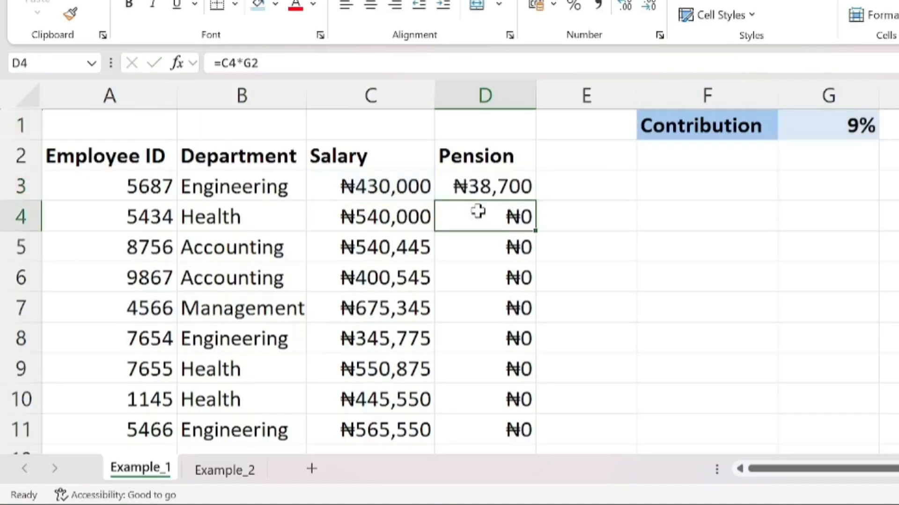
double_click(496, 216)
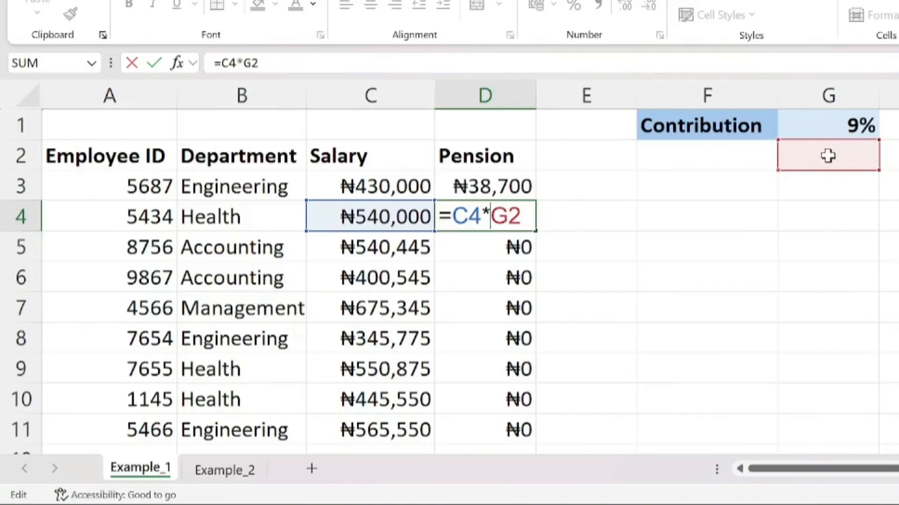
key(Return)
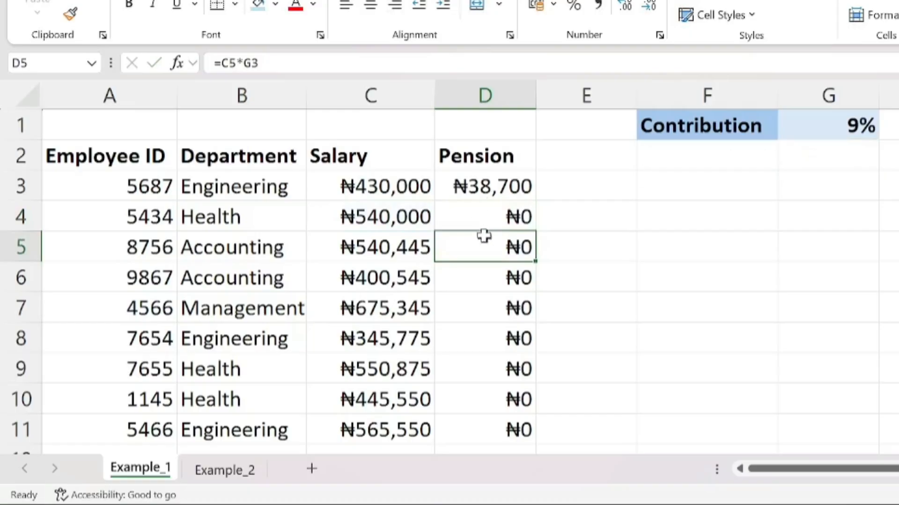
double_click(491, 246)
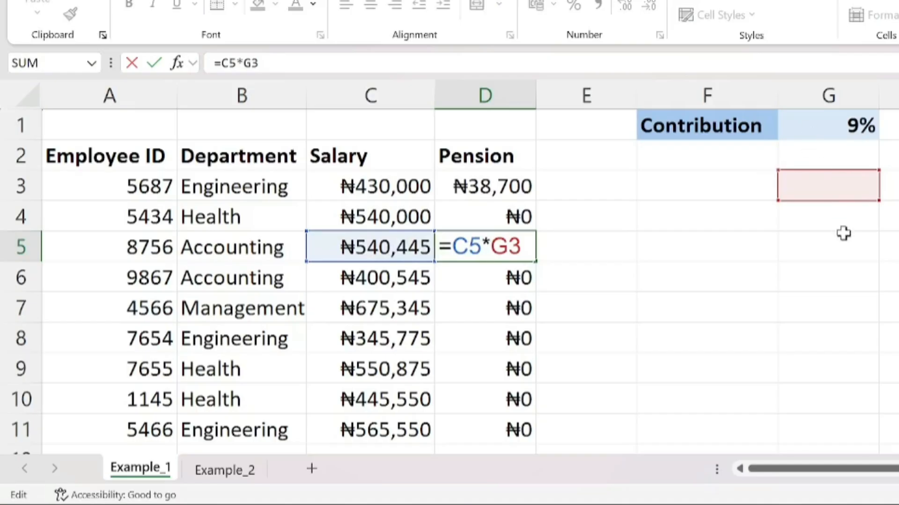
key(Return)
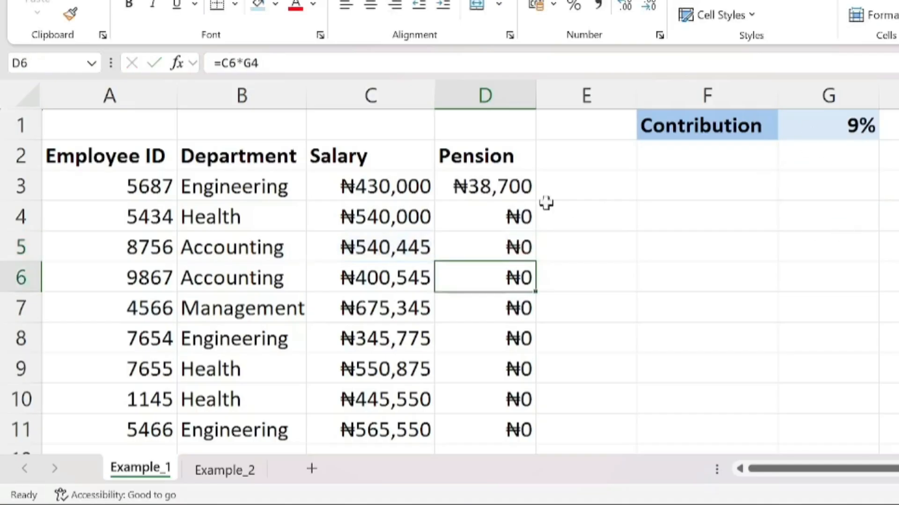
Make the contribution reference absolute in D3 so the formula reads =C3*$G$1, and fill it down through D11.
click(504, 187)
double_click(504, 187)
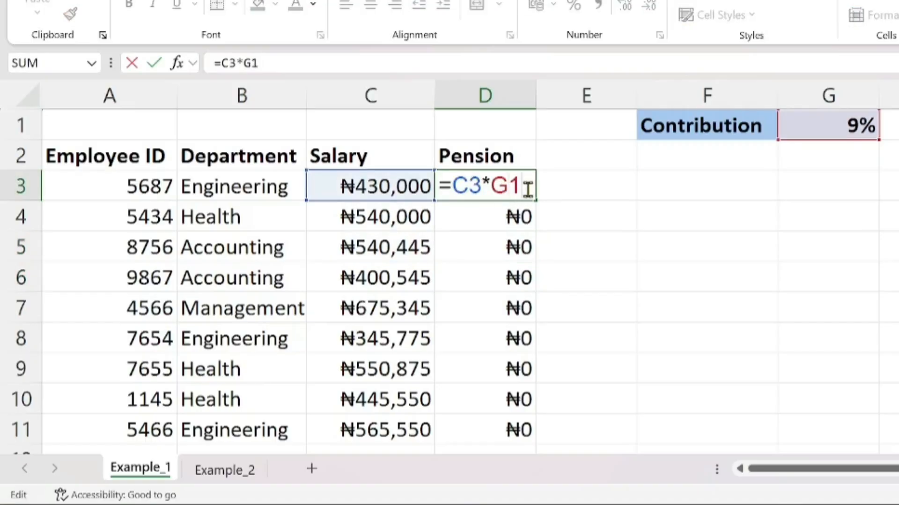
click(491, 187)
text($G)
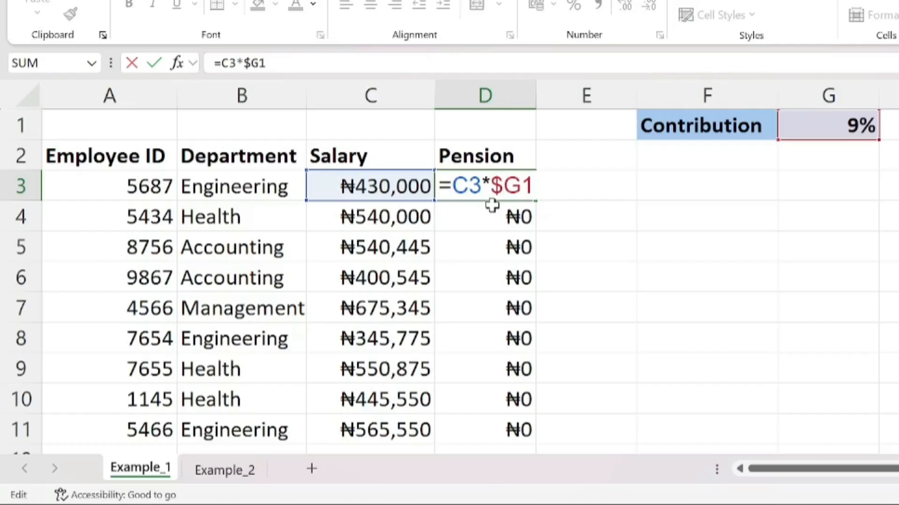
text($)
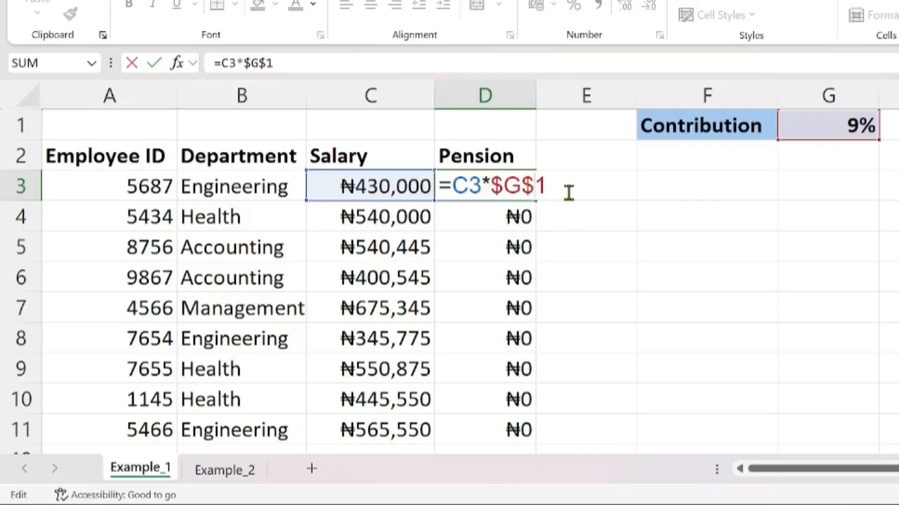
key(Return)
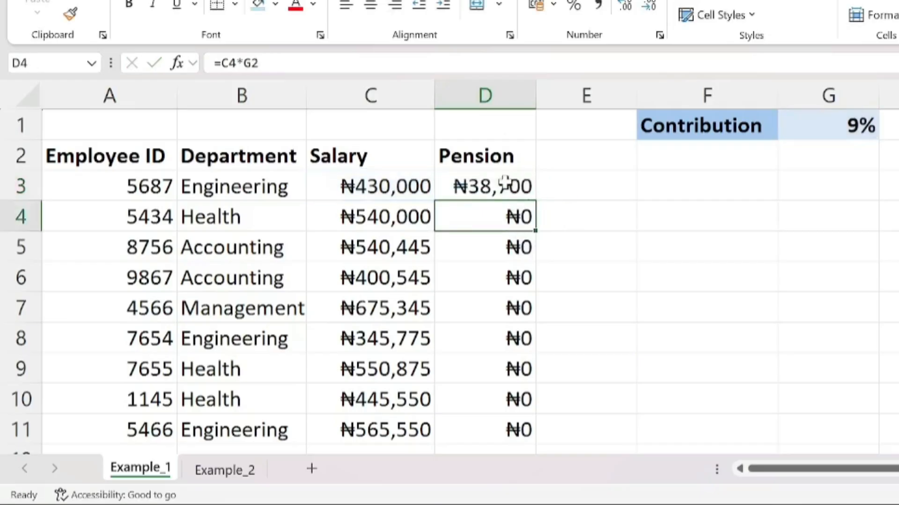
click(519, 189)
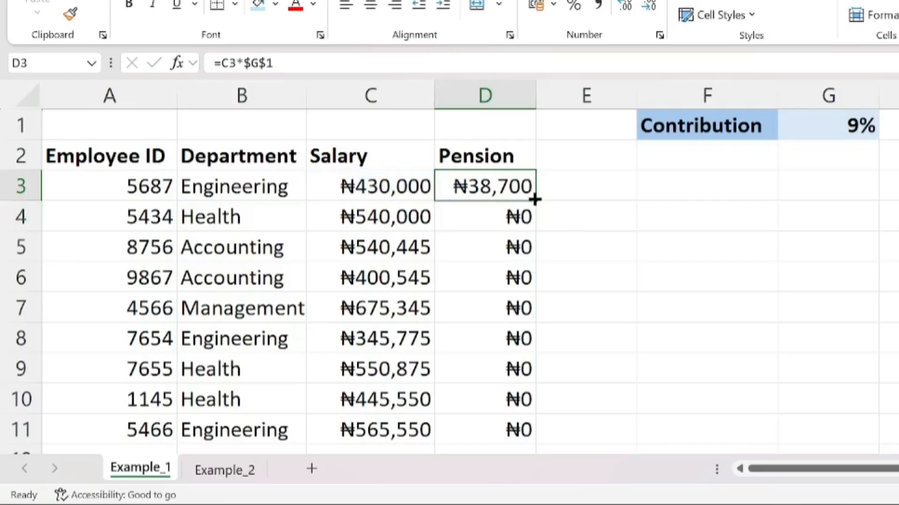
double_click(535, 200)
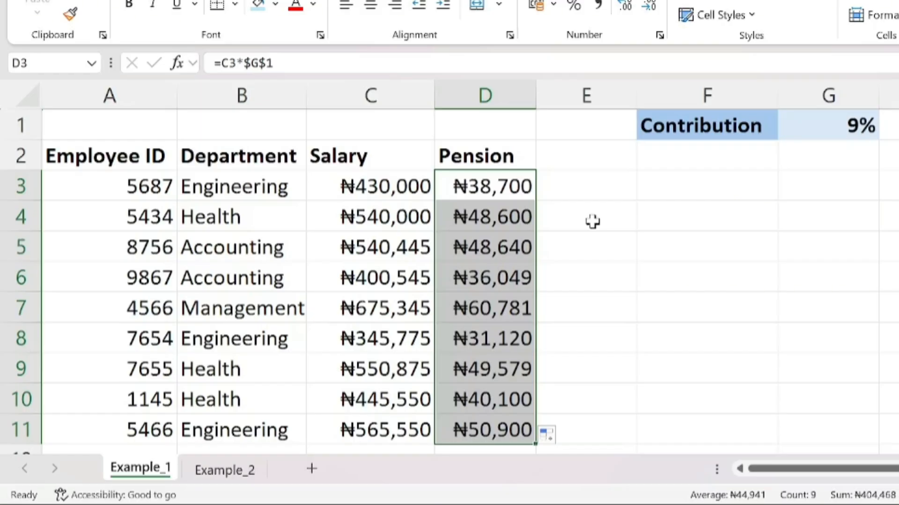
Check the cell references in the pension formulas of D3 and D4.
click(580, 183)
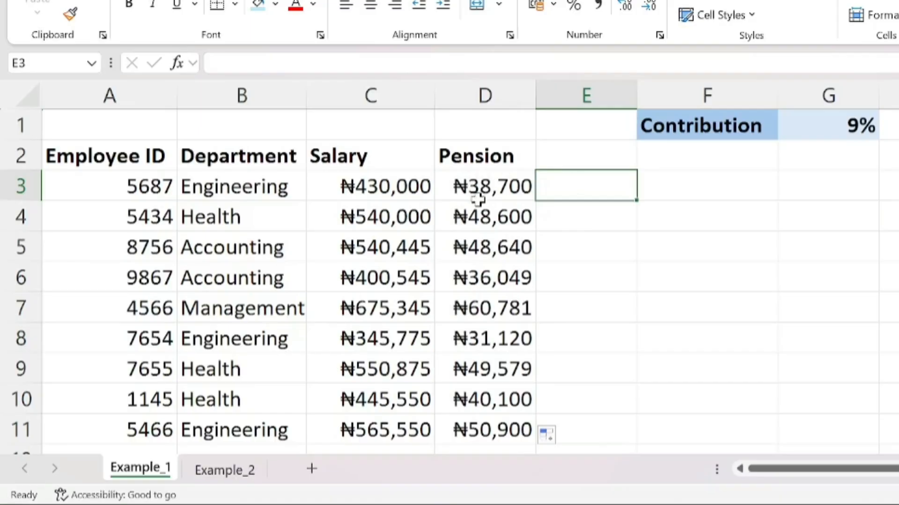
click(490, 189)
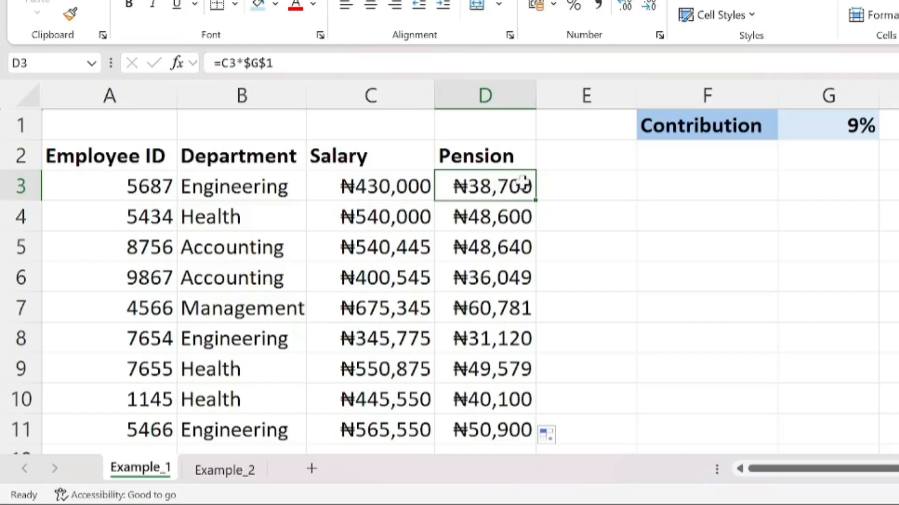
click(503, 213)
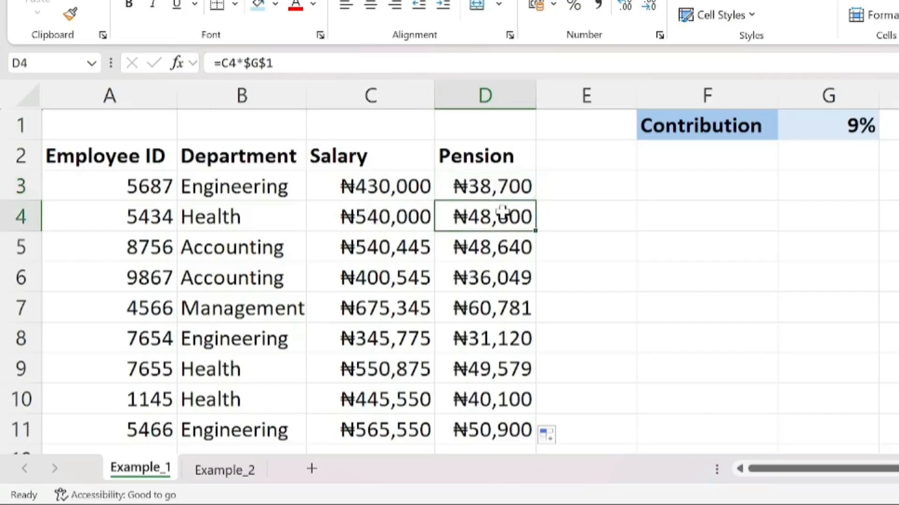
Review the pension formula in D3 and the salary and contribution cells it references.
click(503, 187)
double_click(482, 187)
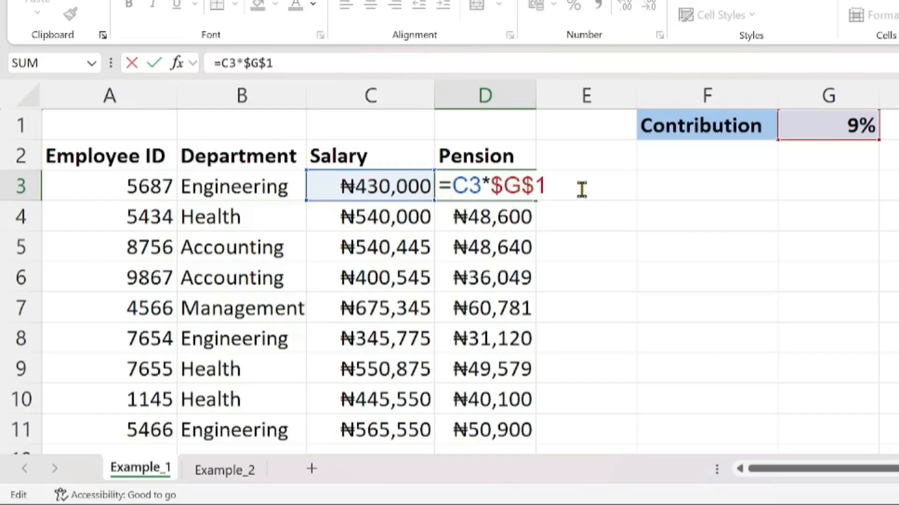
key(Return)
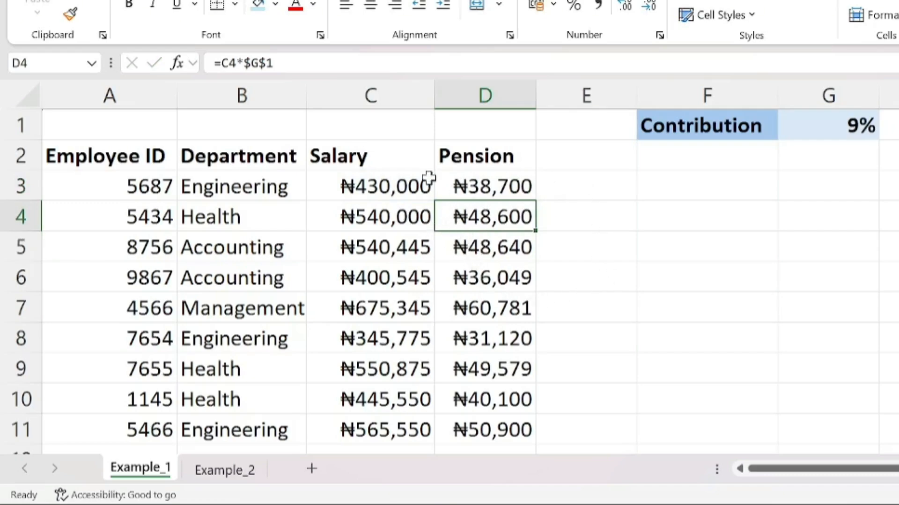
Clear the pension formulas from D3 through D11.
click(485, 182)
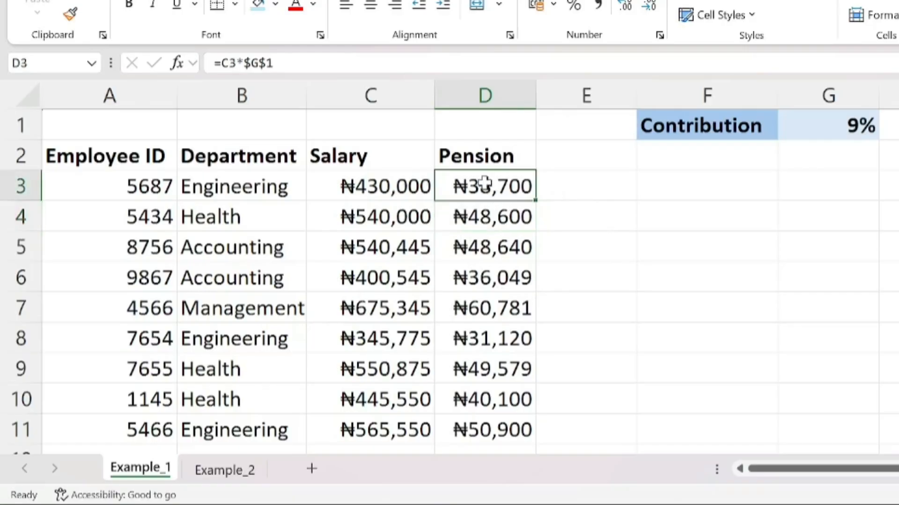
drag(484, 183, 517, 427)
right_click(465, 328)
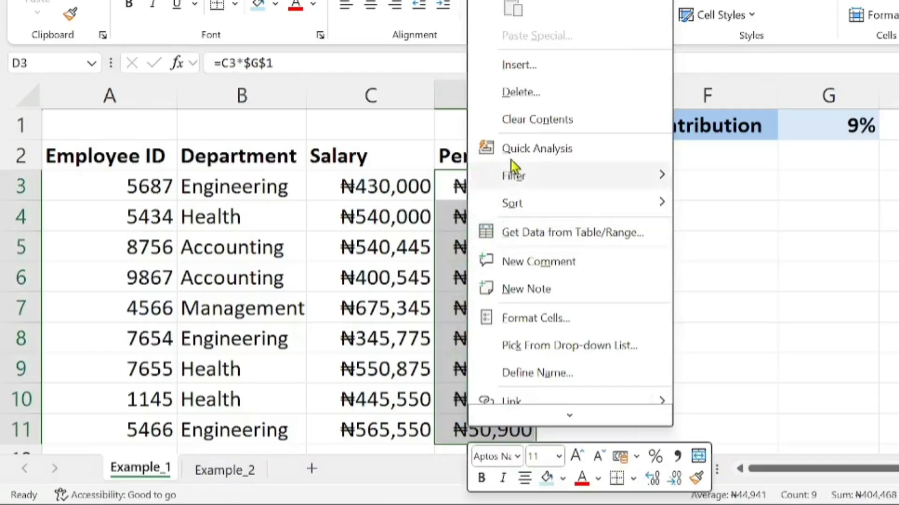
click(536, 118)
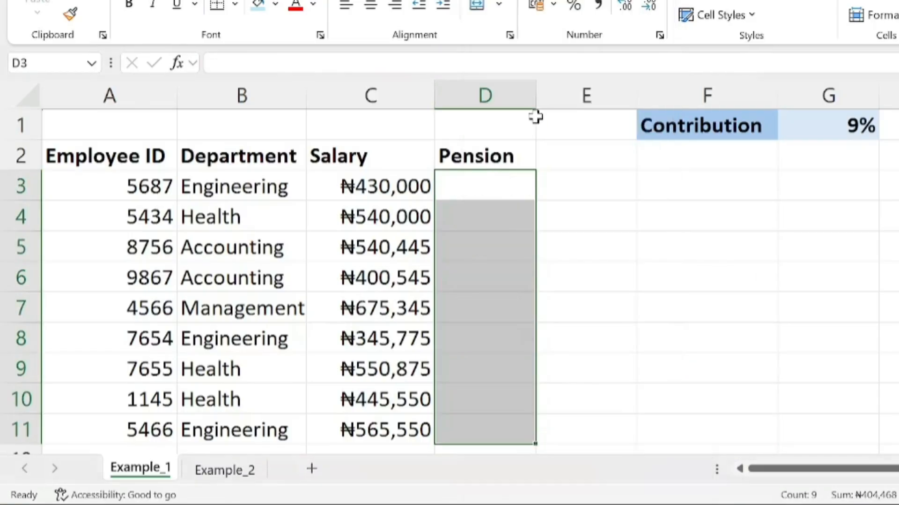
Name the contribution cell G1 pension_rate, with an underscore between the words.
click(485, 185)
click(852, 119)
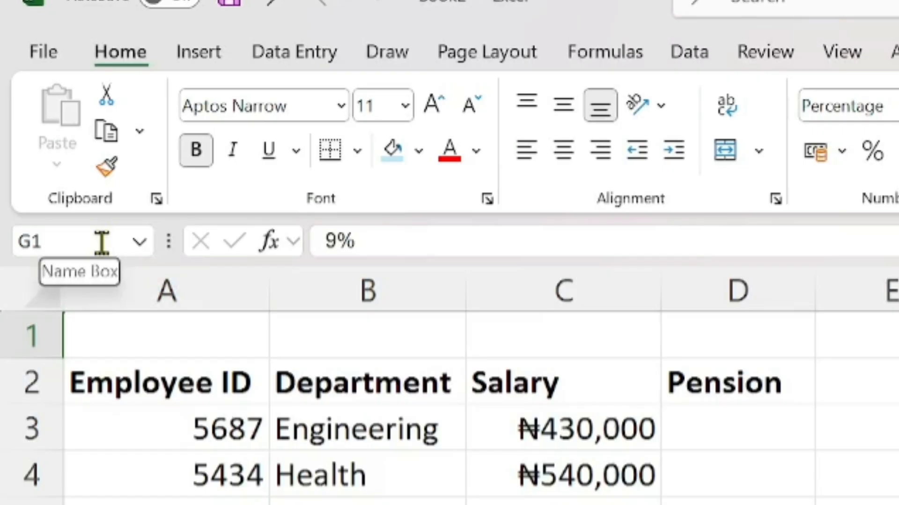
click(101, 242)
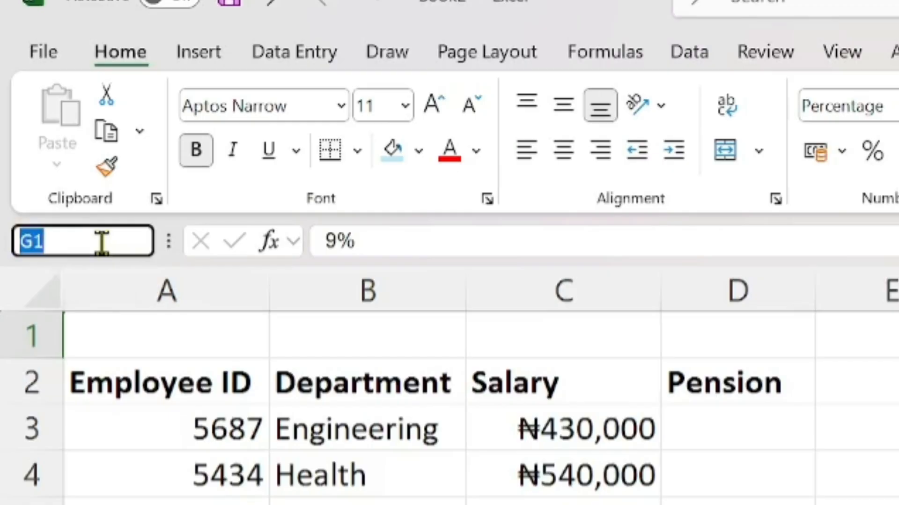
text(pension)
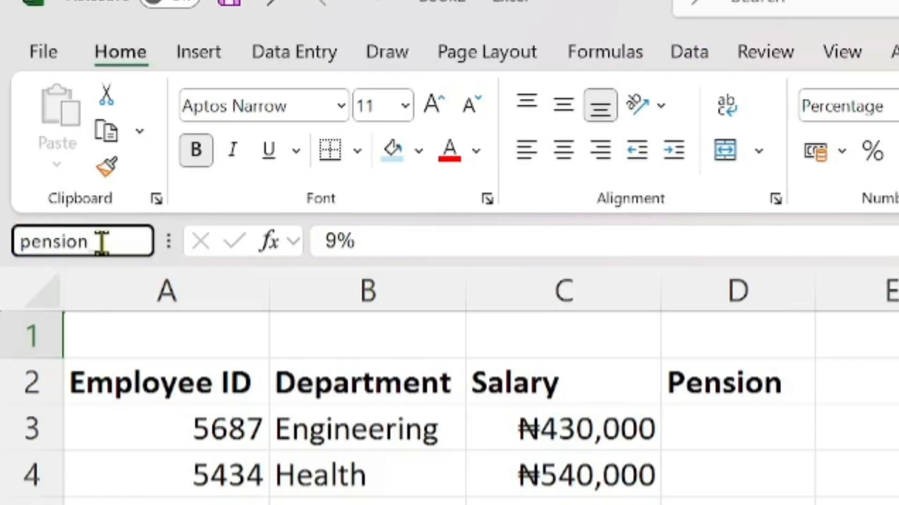
text(_rate)
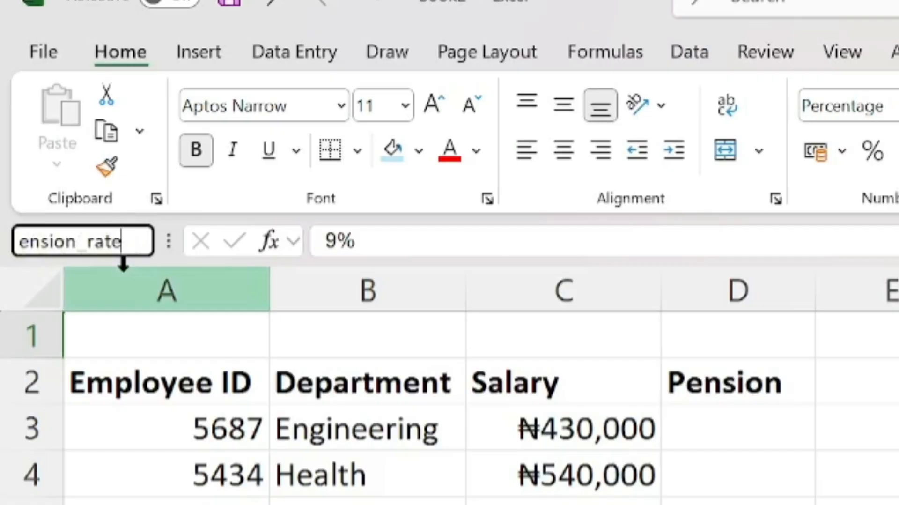
key(BackSpace)
key(BackSpace)
key(BackSpace)
key(BackSpace)
key(BackSpace)
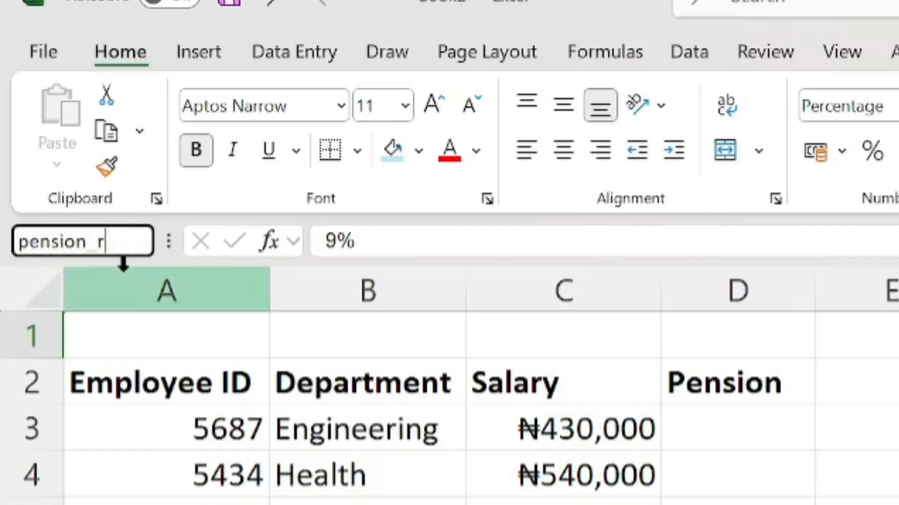
text(rate)
key(BackSpace)
key(BackSpace)
key(BackSpace)
key(BackSpace)
text(rate)
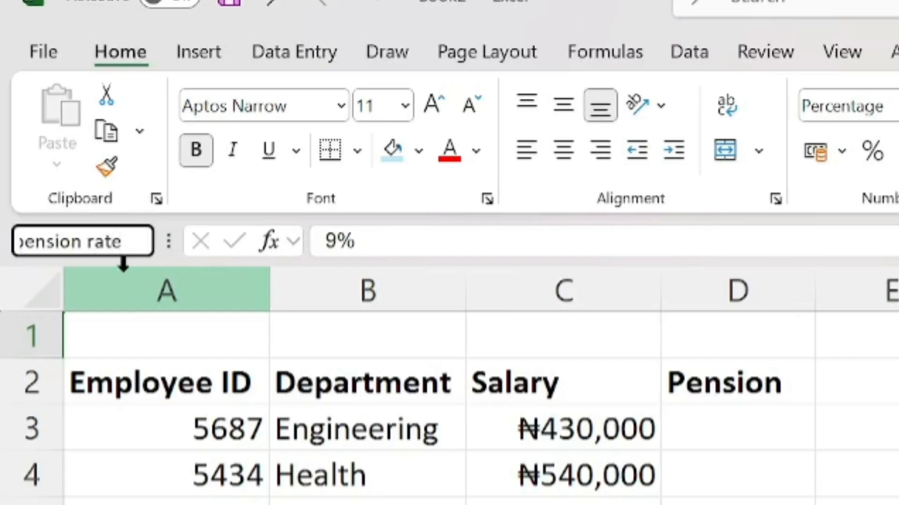
key(BackSpace)
key(BackSpace)
key(BackSpace)
key(BackSpace)
key(BackSpace)
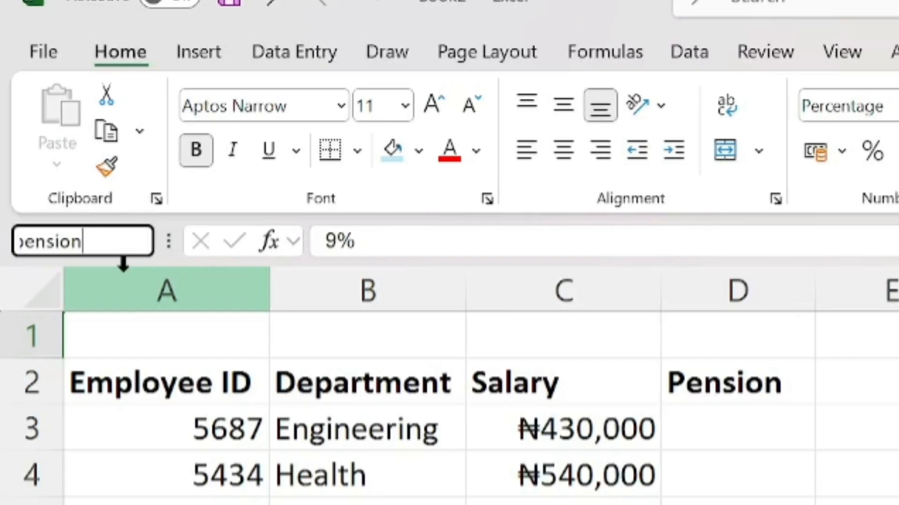
text(-)
key(BackSpace)
text(_ratew)
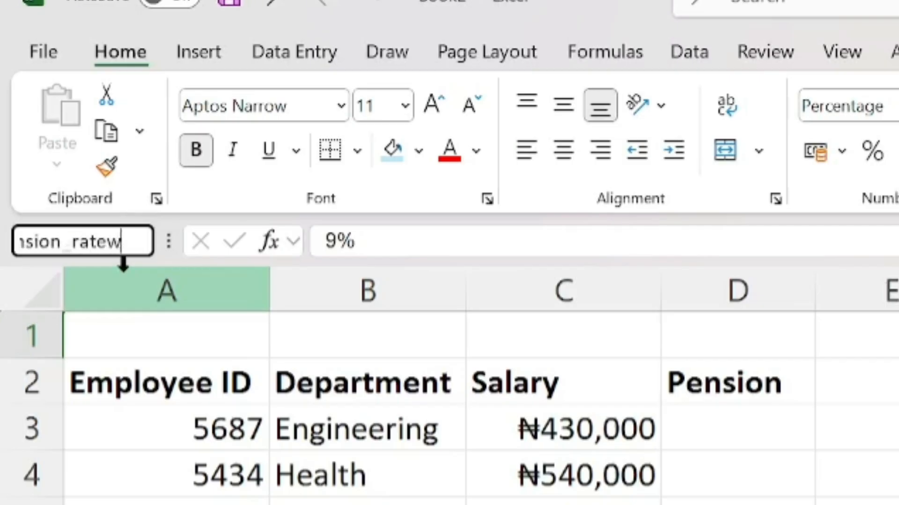
key(BackSpace)
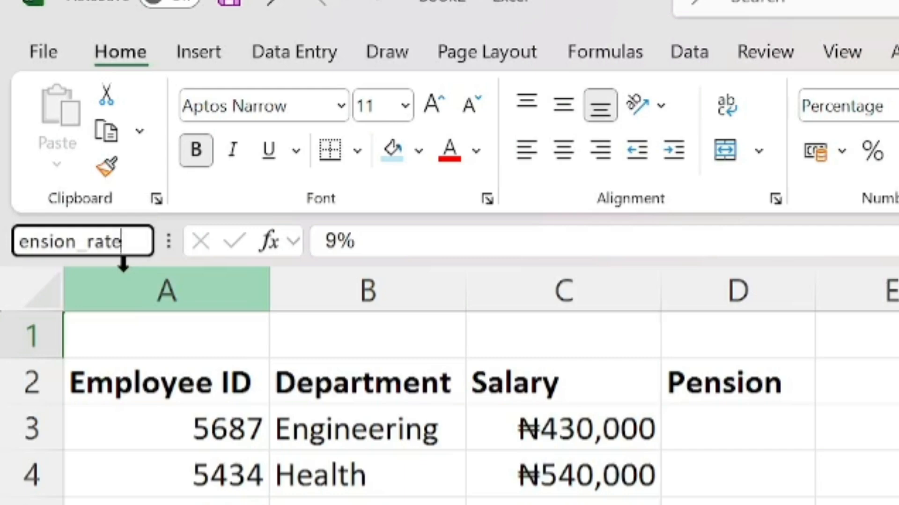
key(Return)
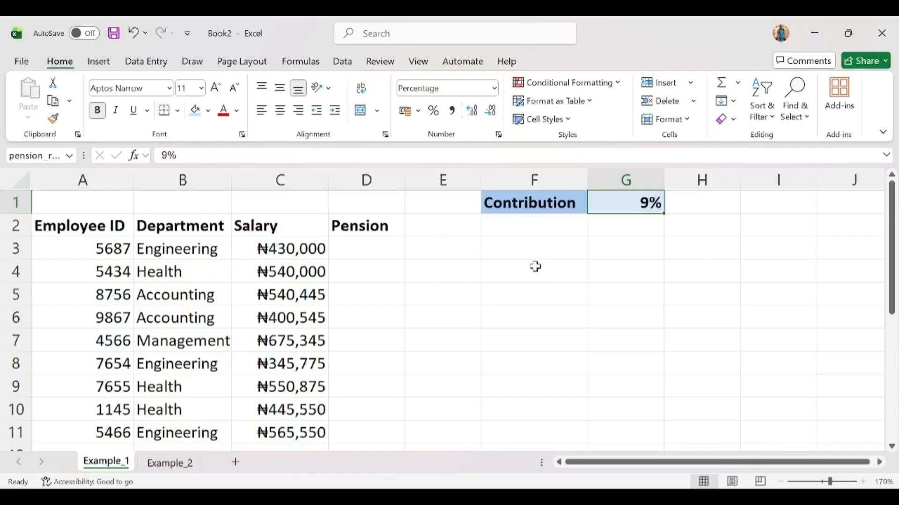
Calculate the first employee's pension in D3 with =C3*pension_rate and fill the formula down through D11.
click(315, 250)
click(357, 249)
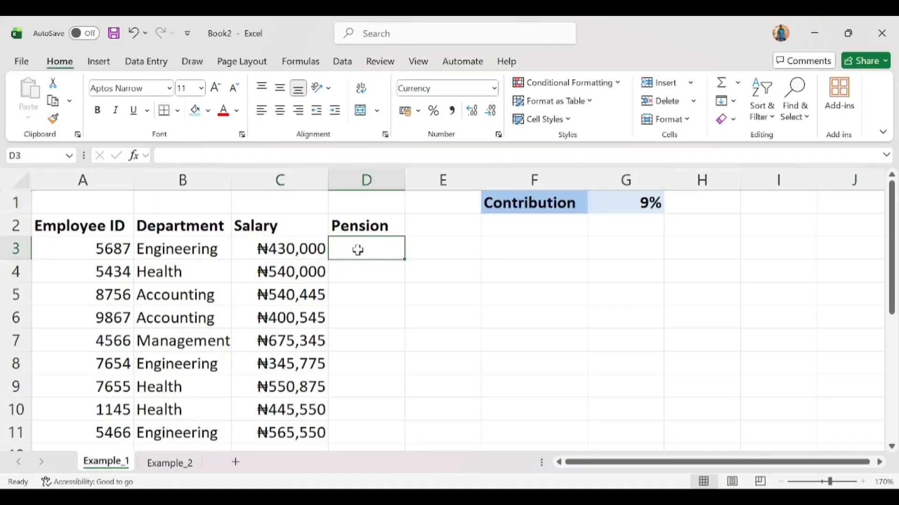
text(=)
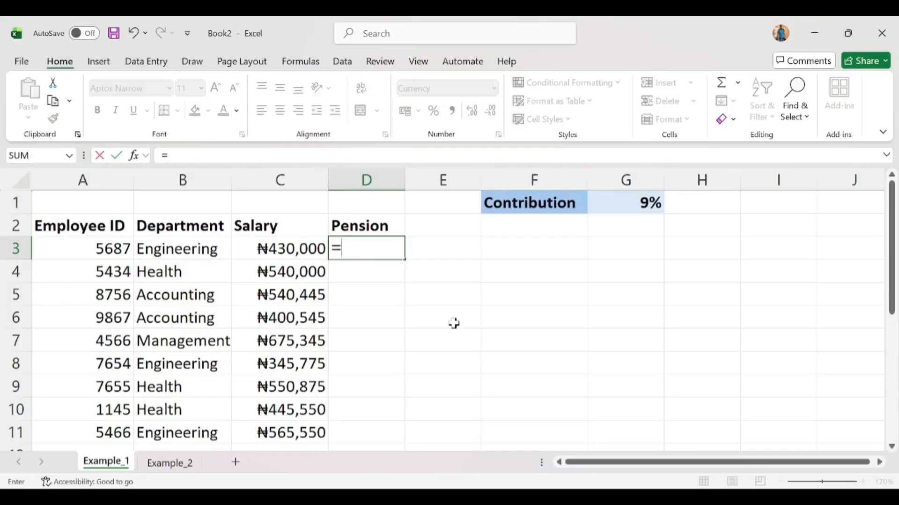
click(280, 250)
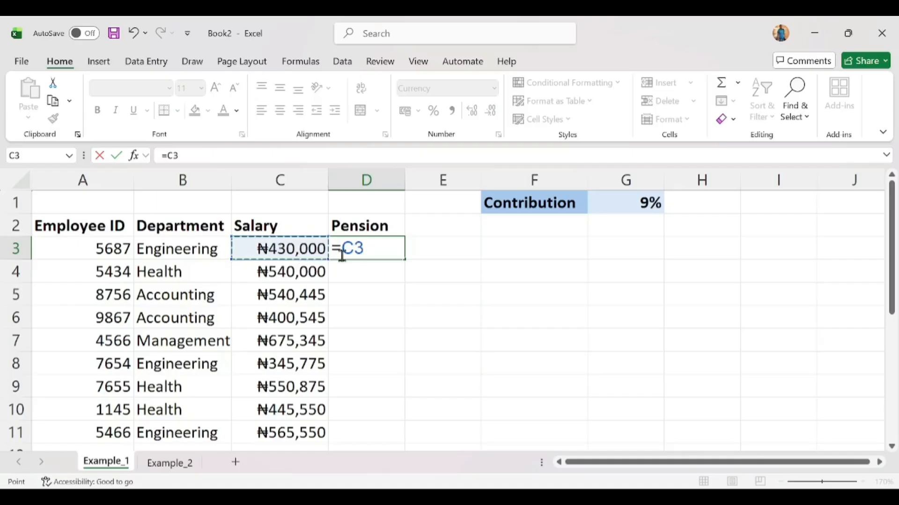
text(*)
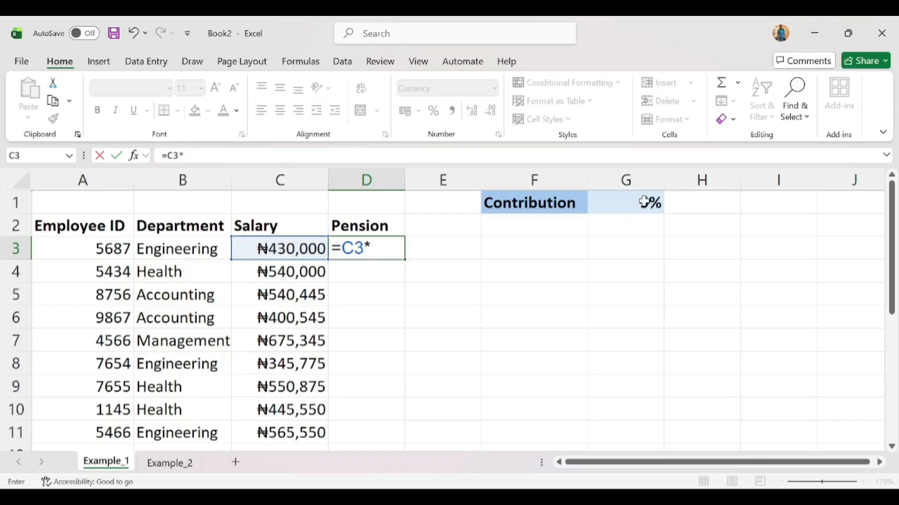
click(646, 202)
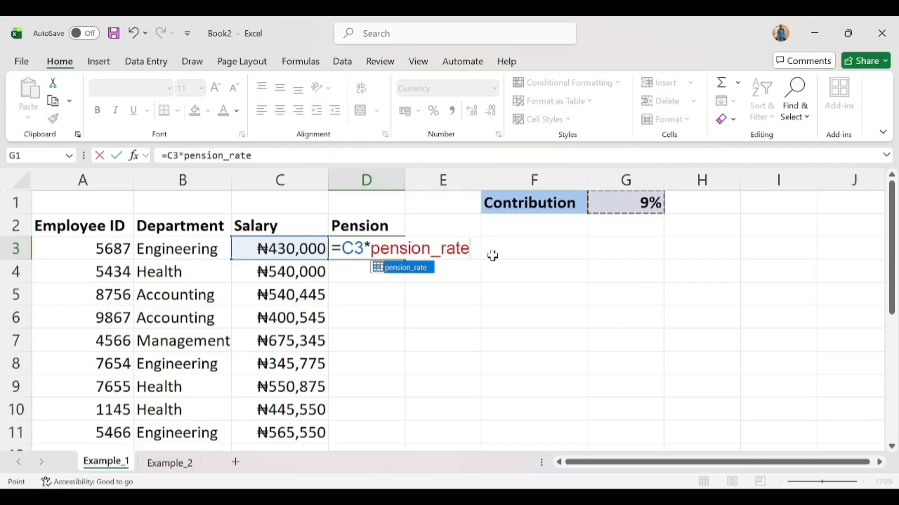
key(Return)
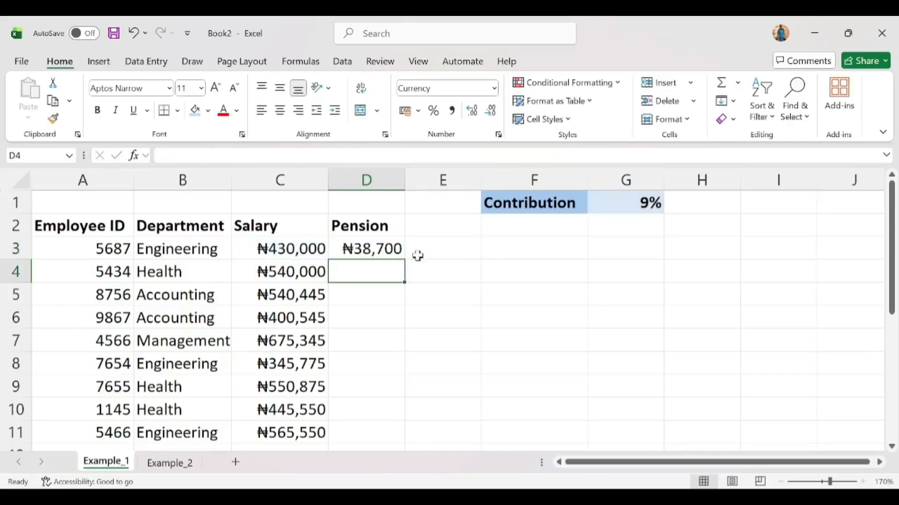
click(384, 251)
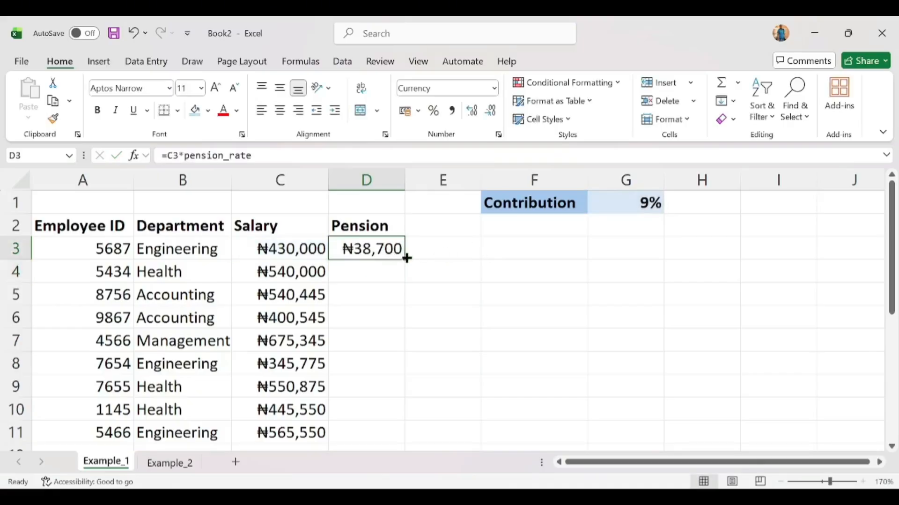
double_click(405, 259)
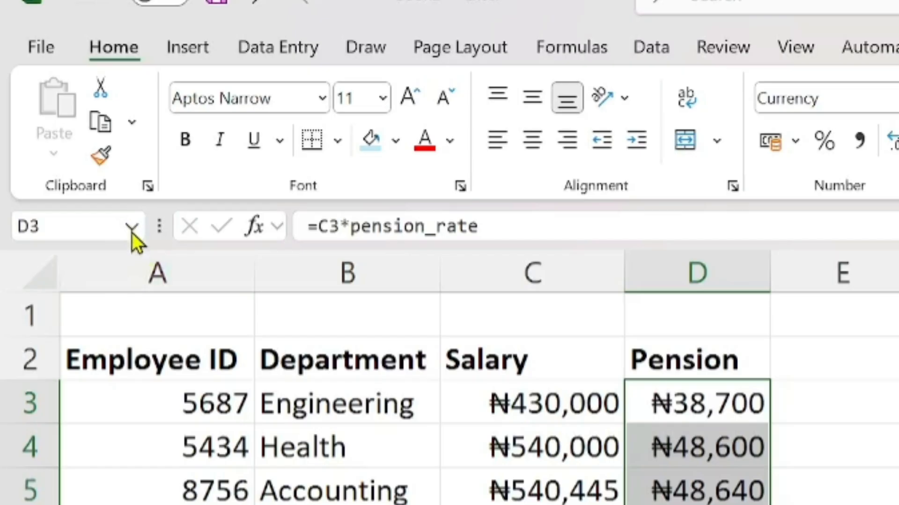
Jump to the cell named pension_rate using the workbook's list of defined names.
click(70, 158)
click(131, 232)
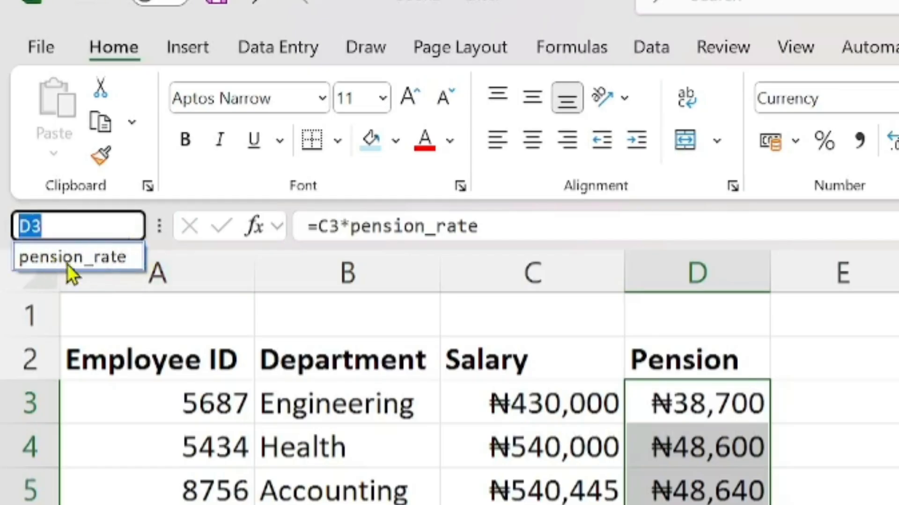
click(104, 255)
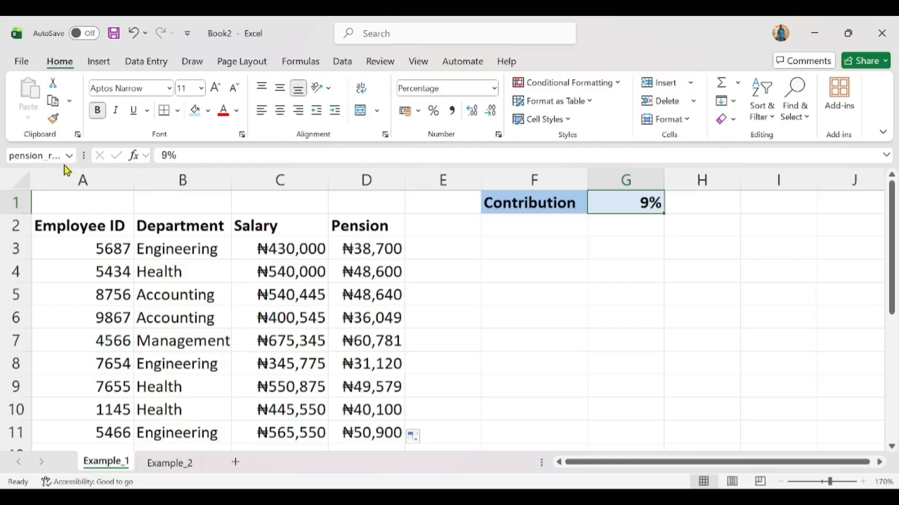
Try to name the salary cells C3 through C8 as TOP8.
click(274, 249)
drag(275, 250, 316, 369)
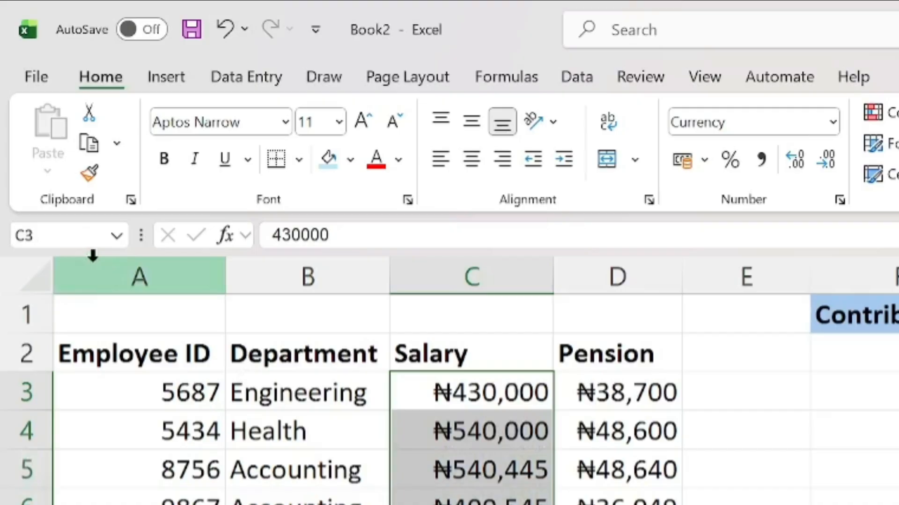
click(33, 156)
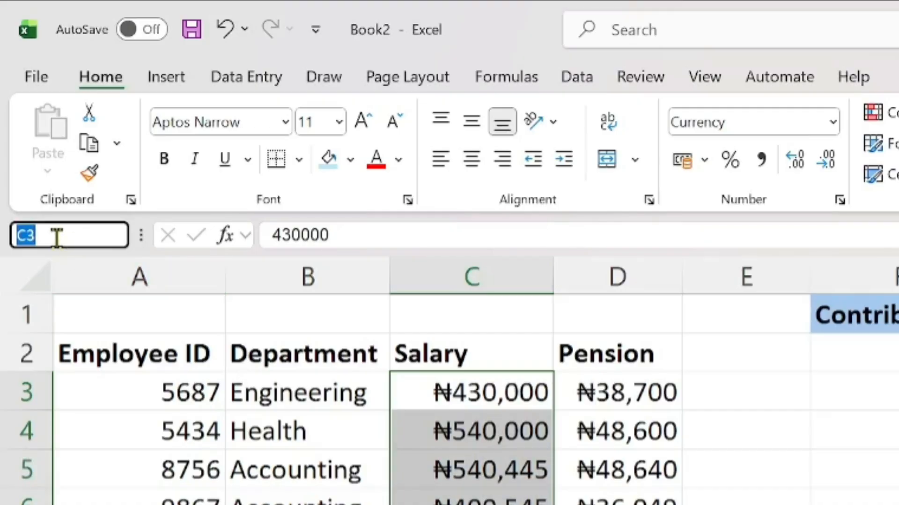
text(TOP)
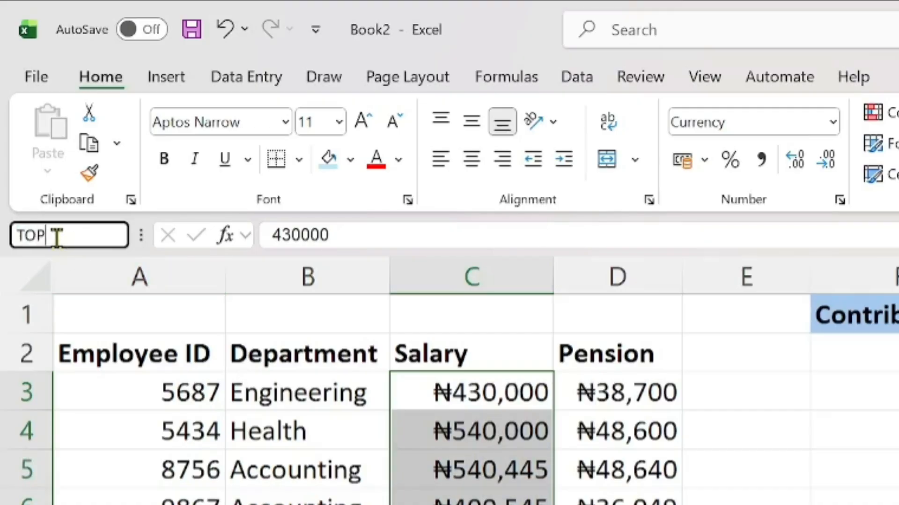
text(8)
key(Return)
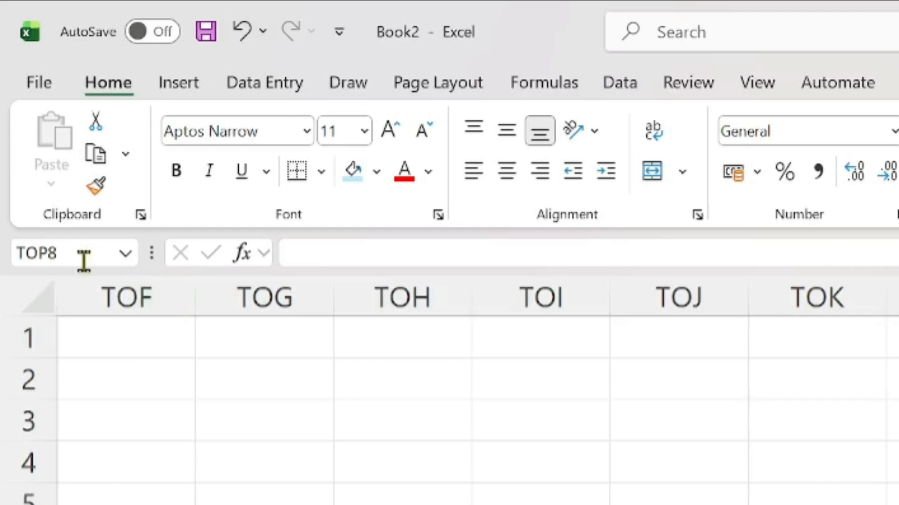
Try the underscore spelling TOP_8 as the name and discard the entry.
click(47, 158)
click(84, 258)
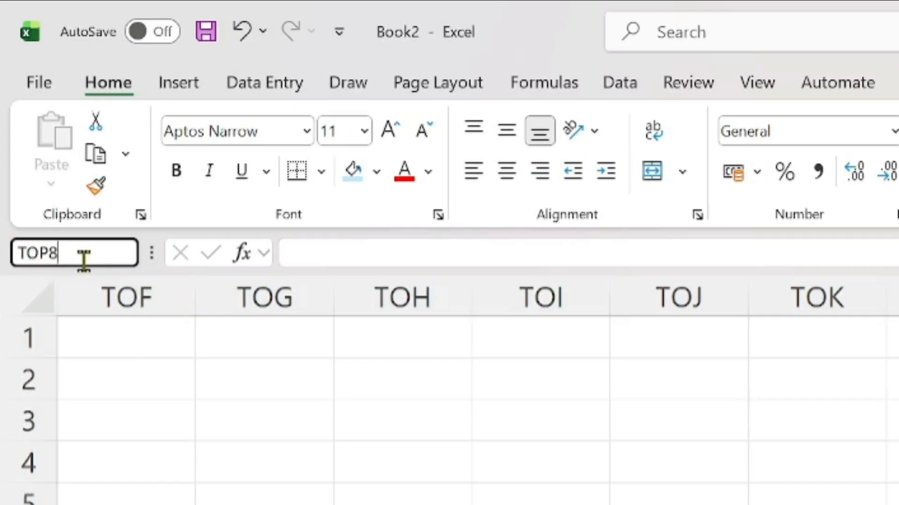
key(BackSpace)
text(_8)
key(BackSpace)
key(BackSpace)
key(BackSpace)
key(BackSpace)
key(BackSpace)
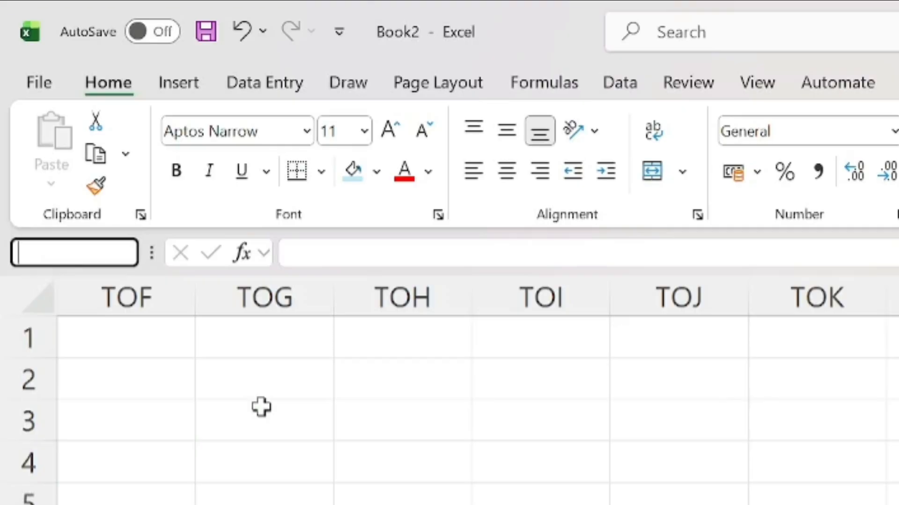
Return from the distant TOP8 cell to the employee table at the start of the Example_1 sheet.
key(Escape)
click(315, 410)
key(ctrl+Left)
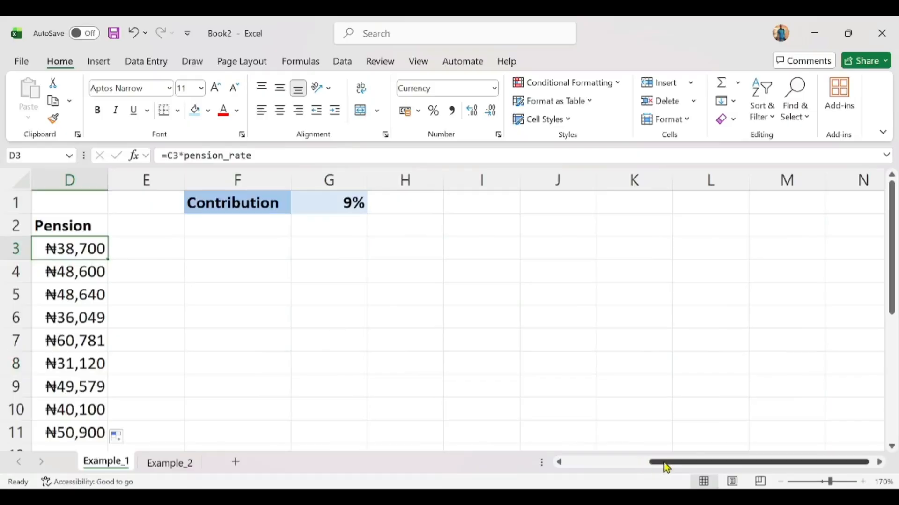
drag(664, 463, 542, 450)
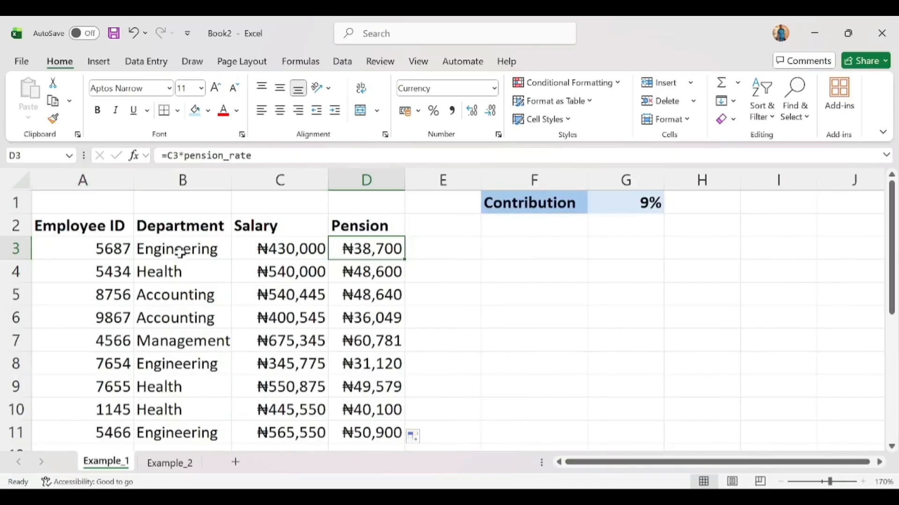
Try to name the department cells B3 through B7 as USA2016.
drag(182, 252, 223, 340)
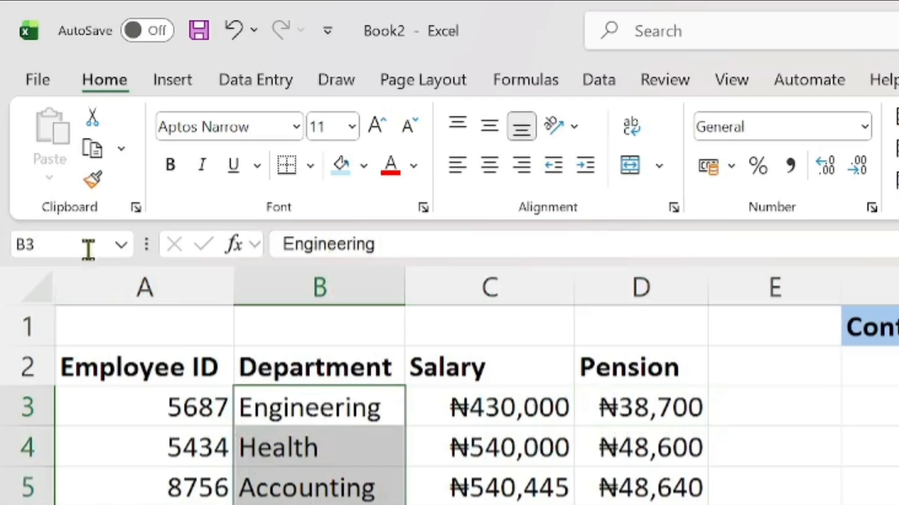
click(48, 155)
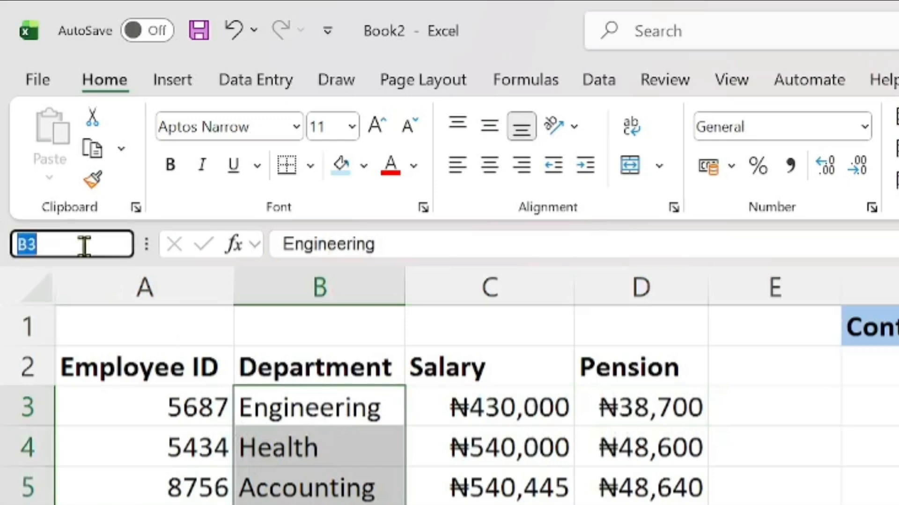
text(USA)
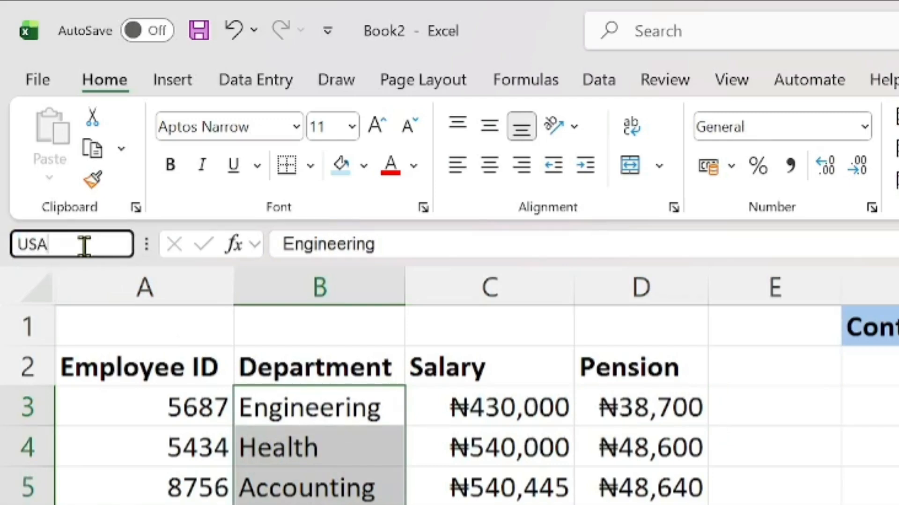
text(2016)
key(Return)
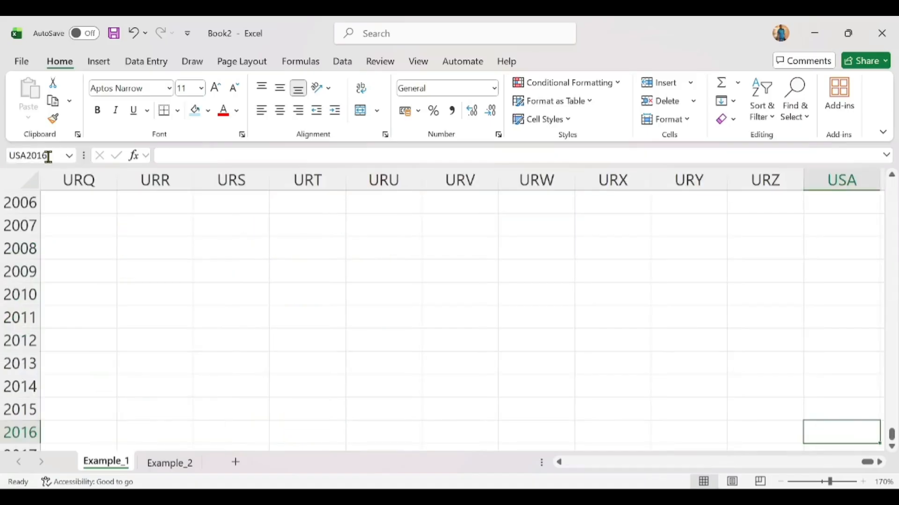
Return from the distant USA2016 cell to the employee table and select the empty cell F3.
click(827, 178)
key(Home)
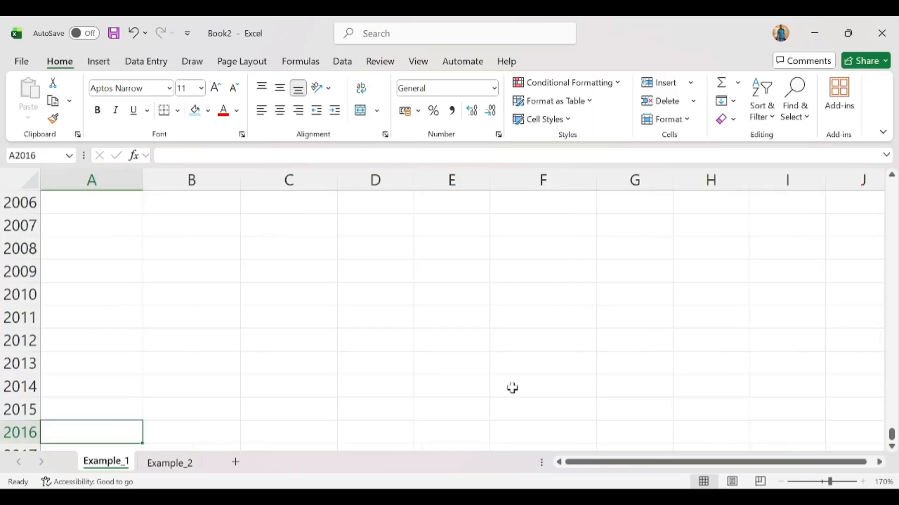
key(ctrl+Up)
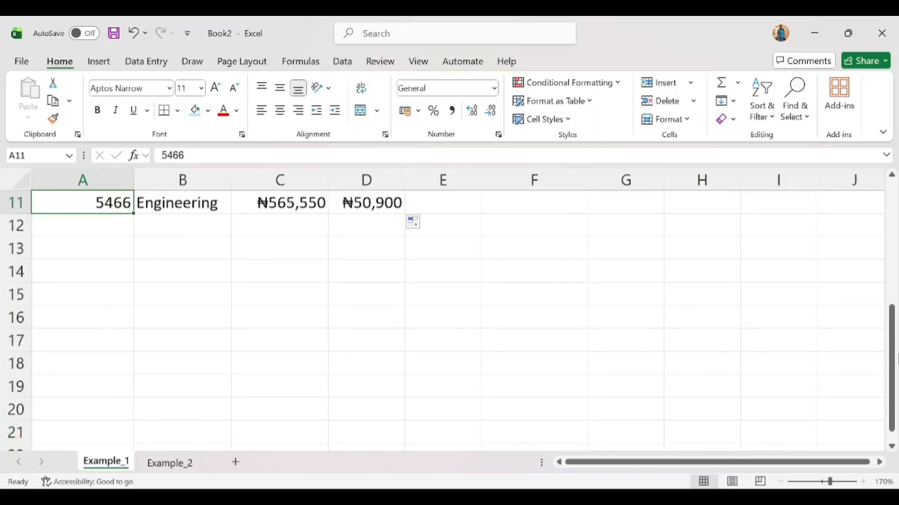
drag(893, 355, 873, 200)
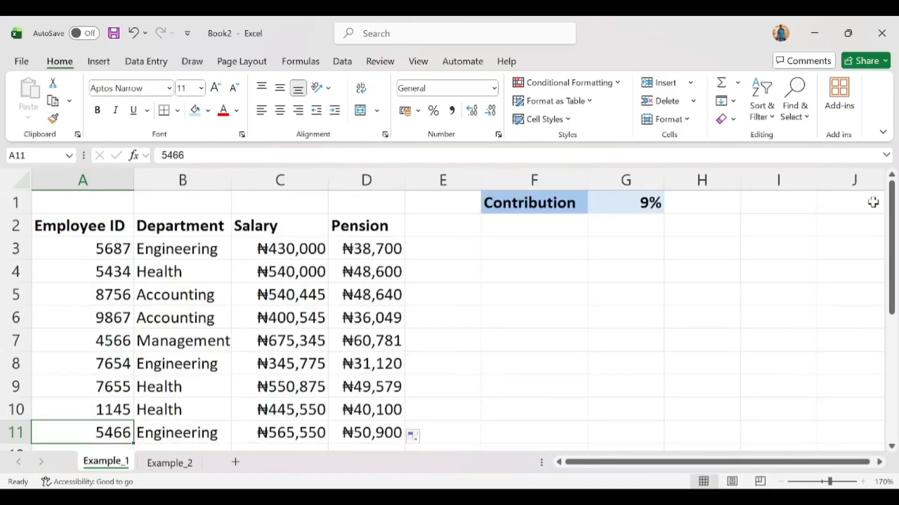
click(533, 248)
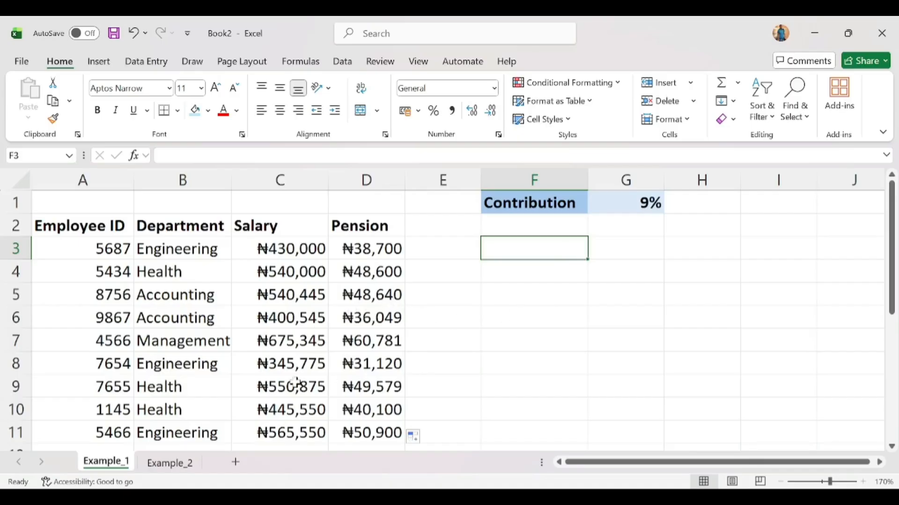
On the Example_2 sheet, name the product price cells B2 through B9 as Price.
click(184, 463)
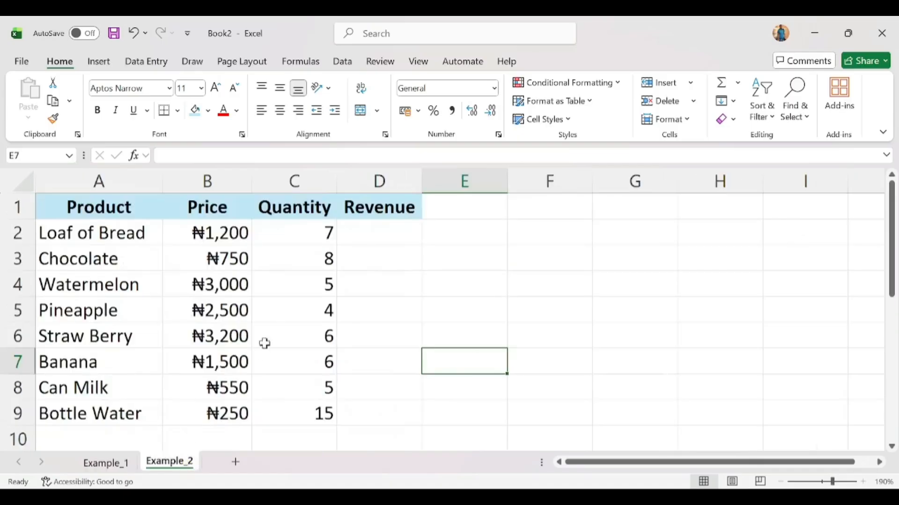
click(311, 233)
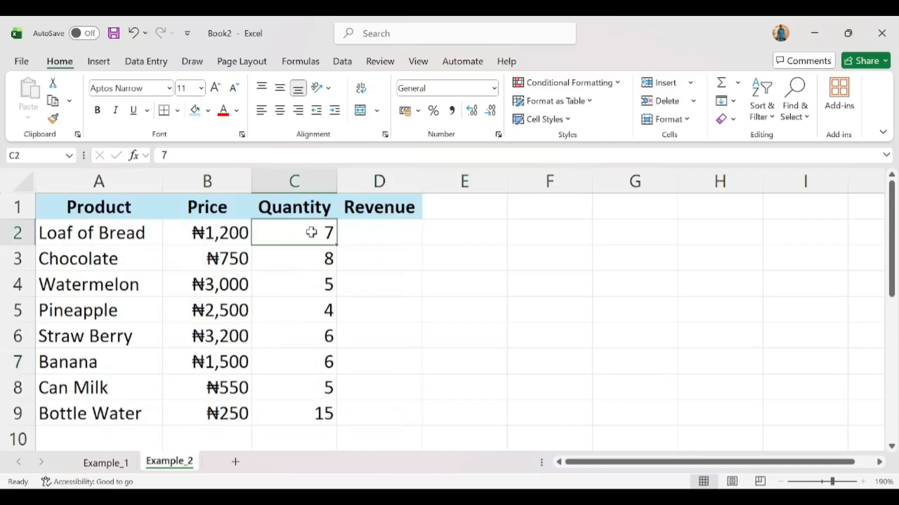
click(224, 233)
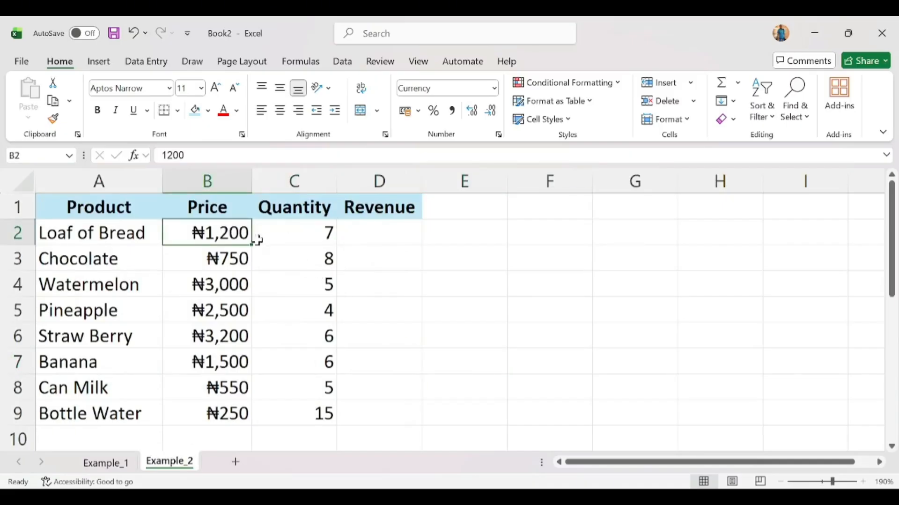
drag(209, 231, 234, 421)
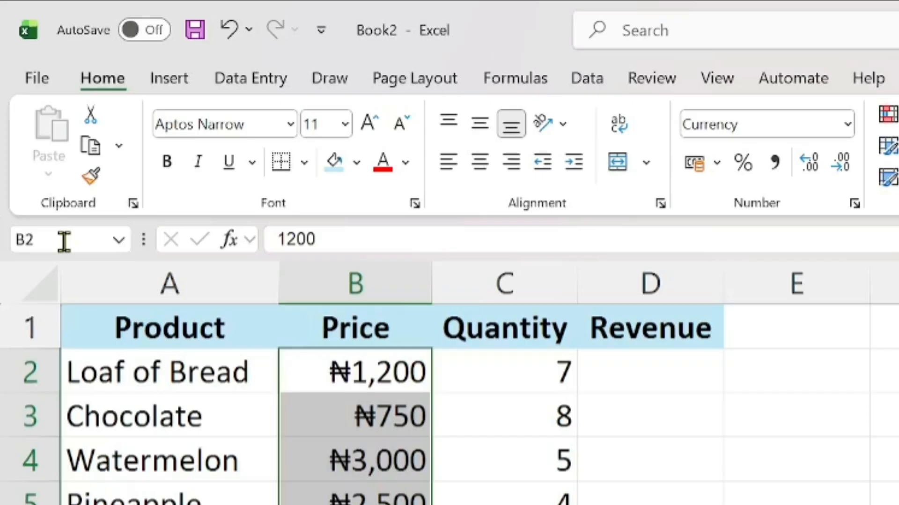
click(64, 242)
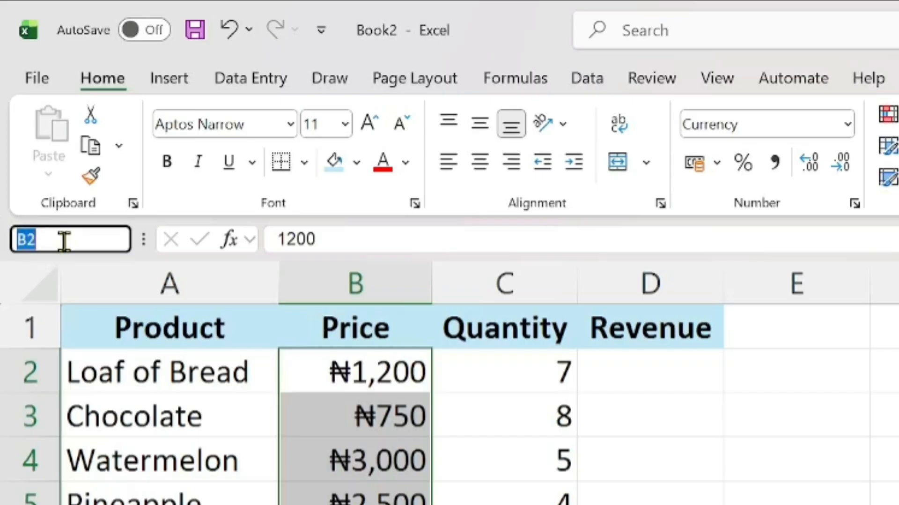
text(pRIC)
key(BackSpace)
key(BackSpace)
key(BackSpace)
key(BackSpace)
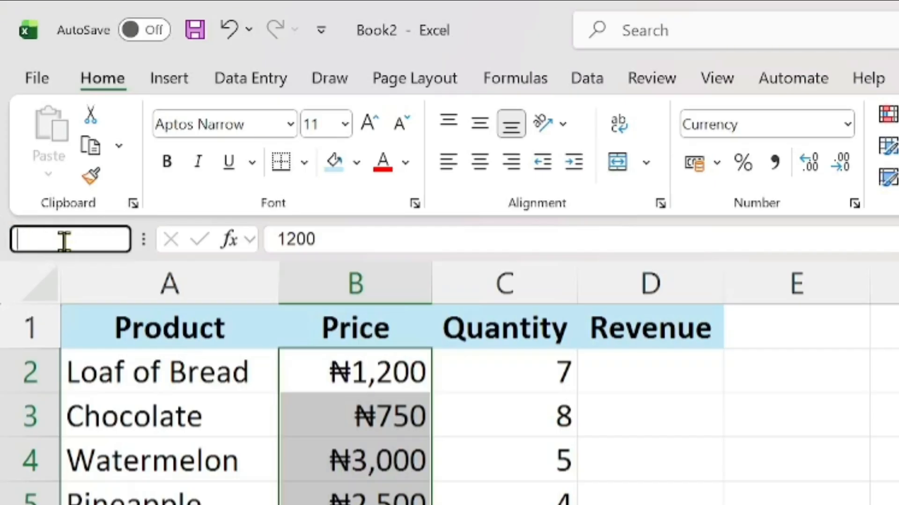
text(Price)
key(Return)
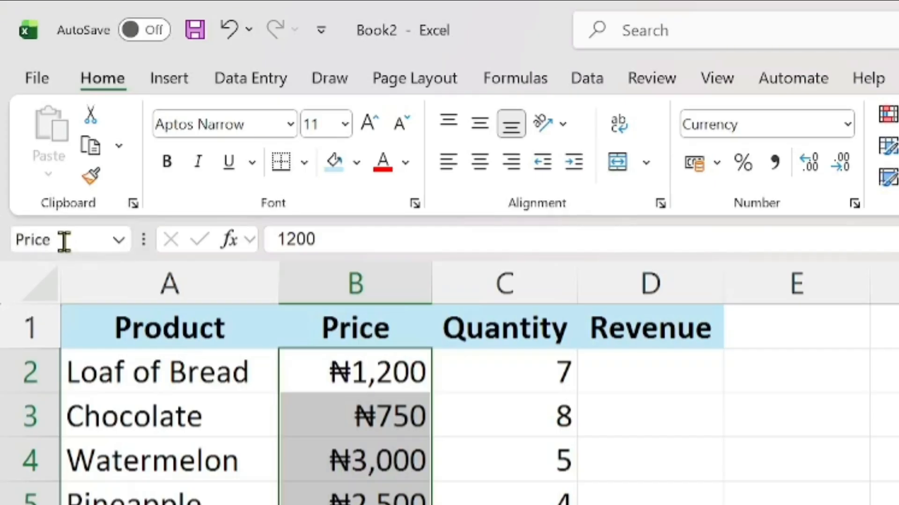
Name the quantity cells C2 through C9 as Quantity.
click(524, 366)
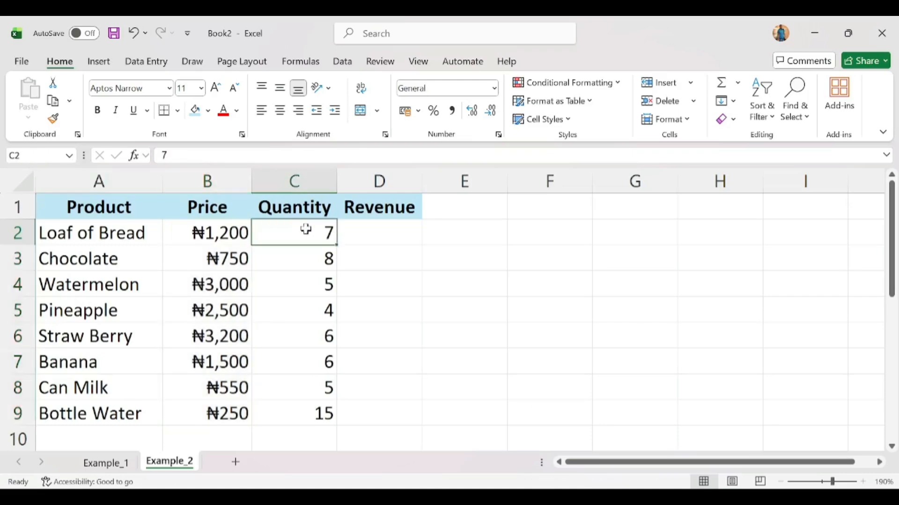
drag(305, 229, 302, 358)
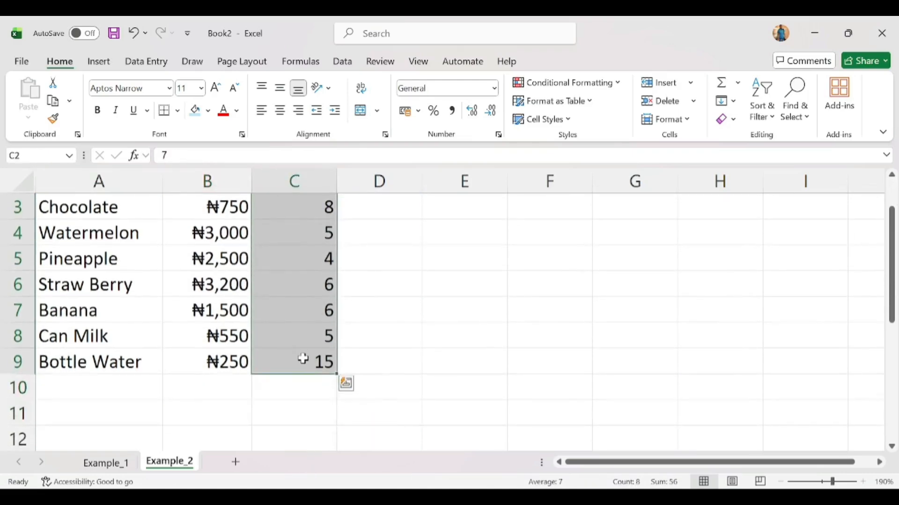
click(48, 155)
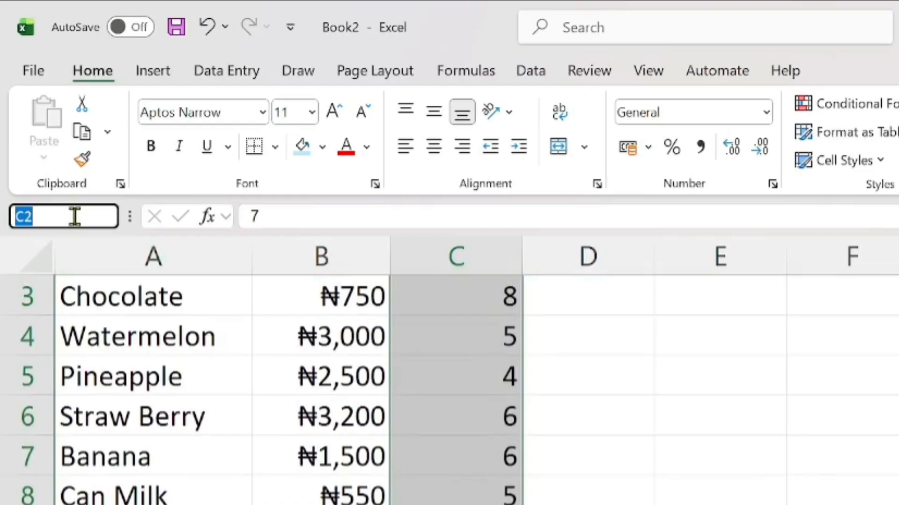
text(Quantity)
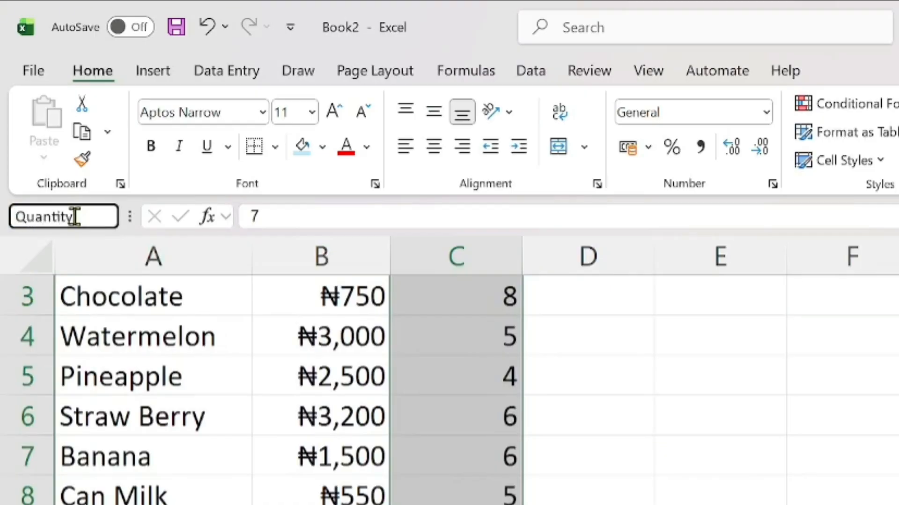
key(Return)
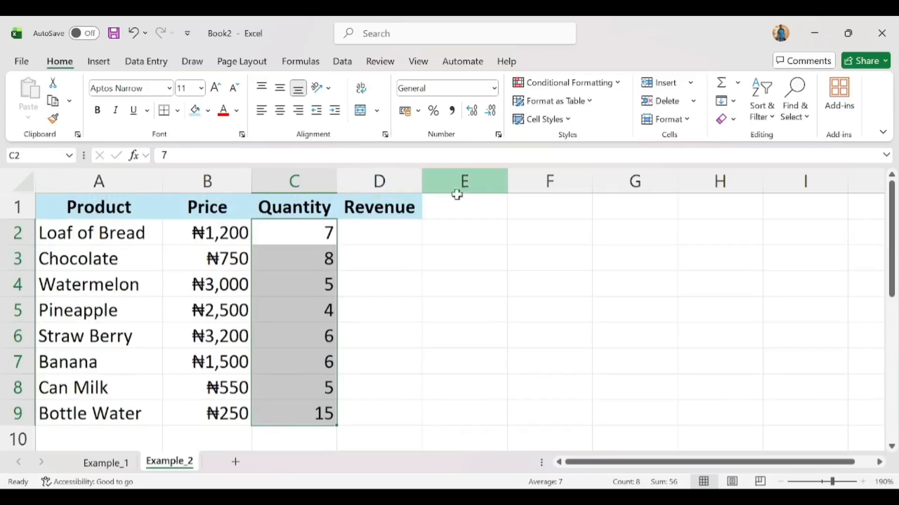
Calculate the revenue of all products by entering the formula =Price*Quantity in cell D2, using the two named ranges.
click(391, 227)
text(=)
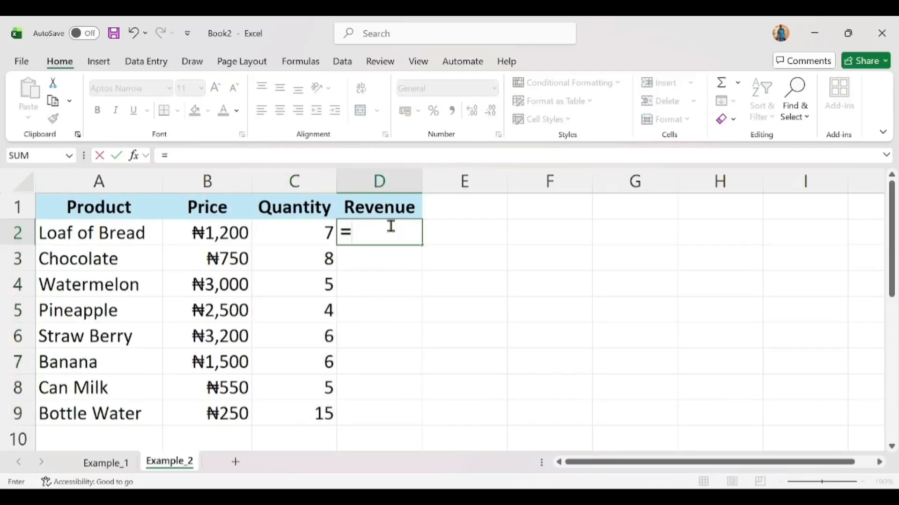
text(pri)
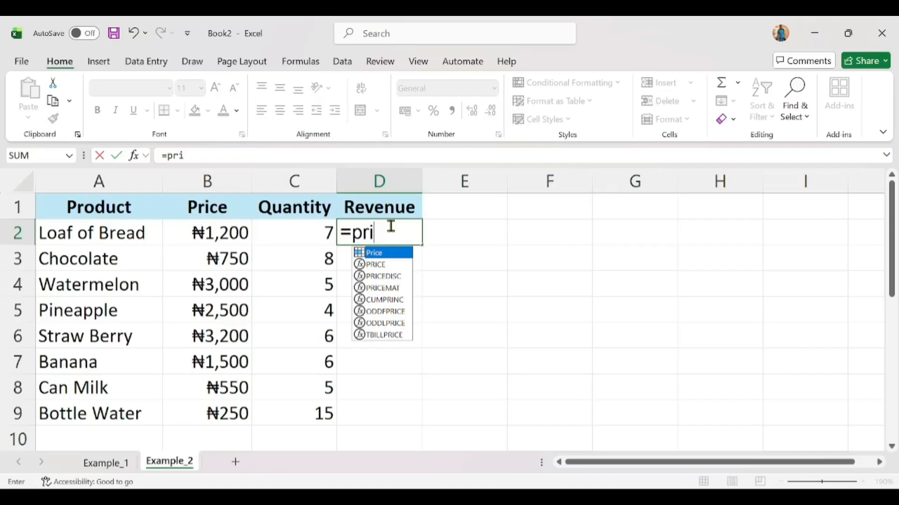
double_click(363, 254)
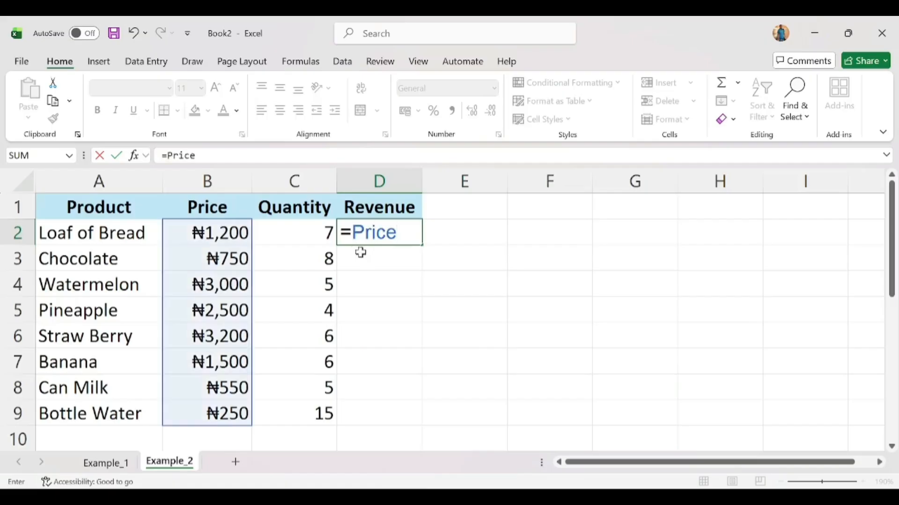
text(*qu)
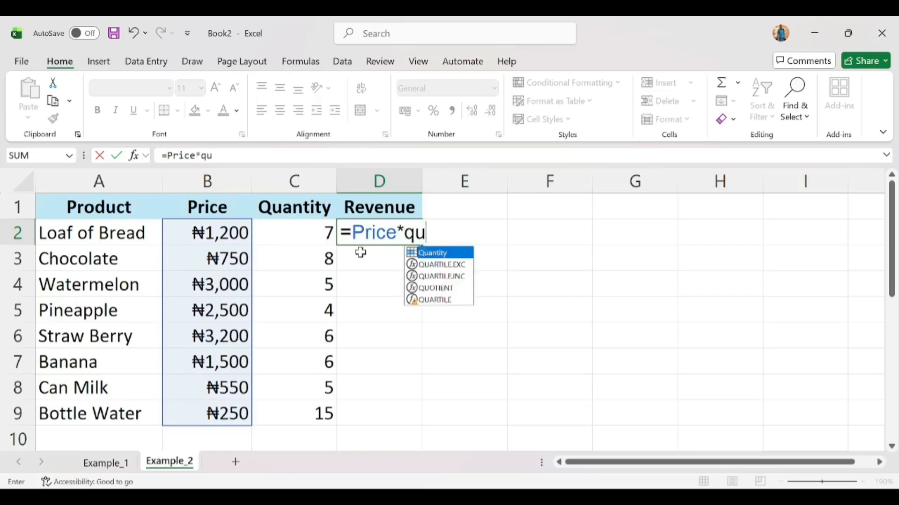
text(a)
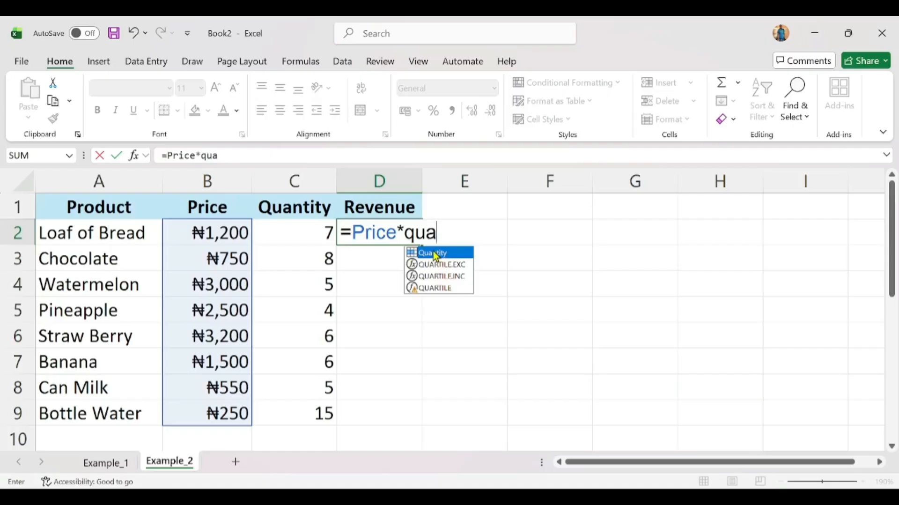
key(Down)
key(Down)
key(Down)
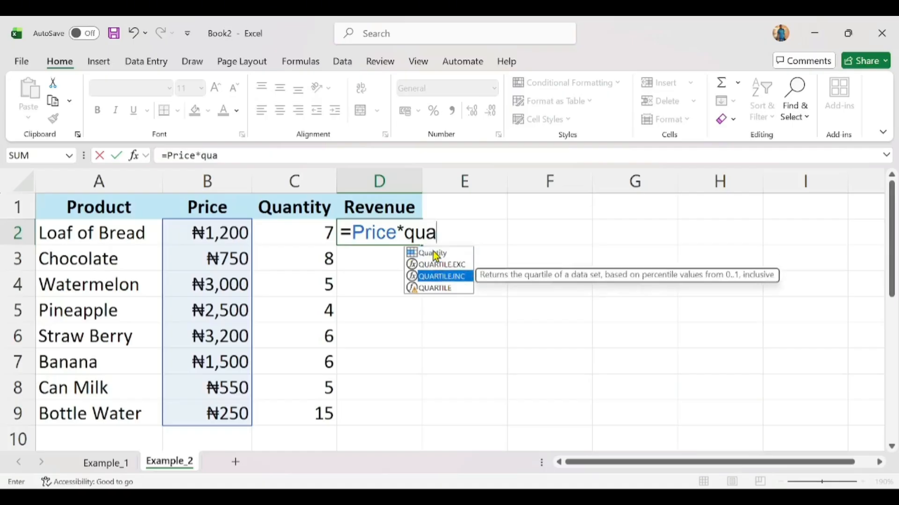
key(Up)
key(Up)
key(Up)
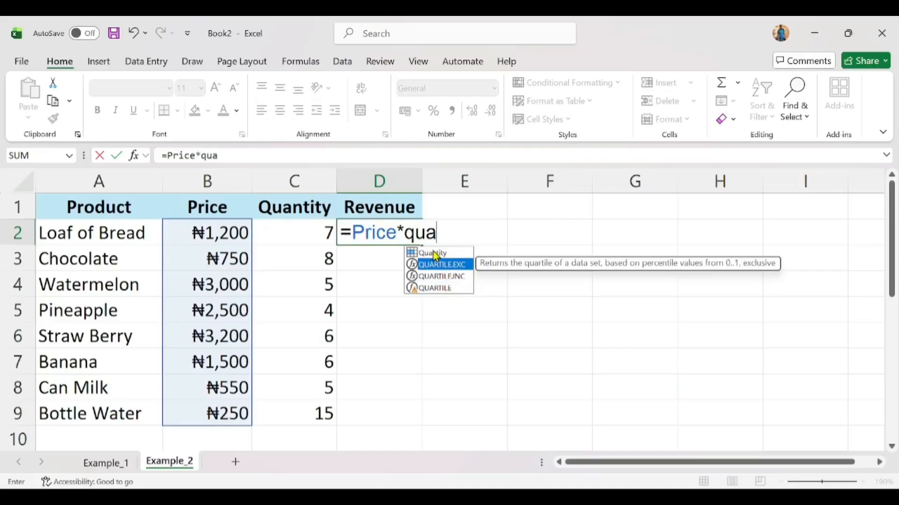
key(Tab)
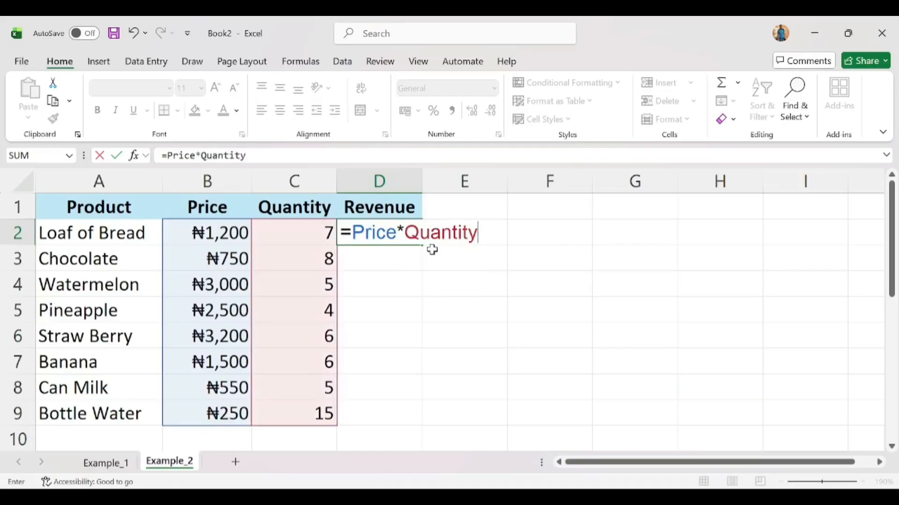
key(Return)
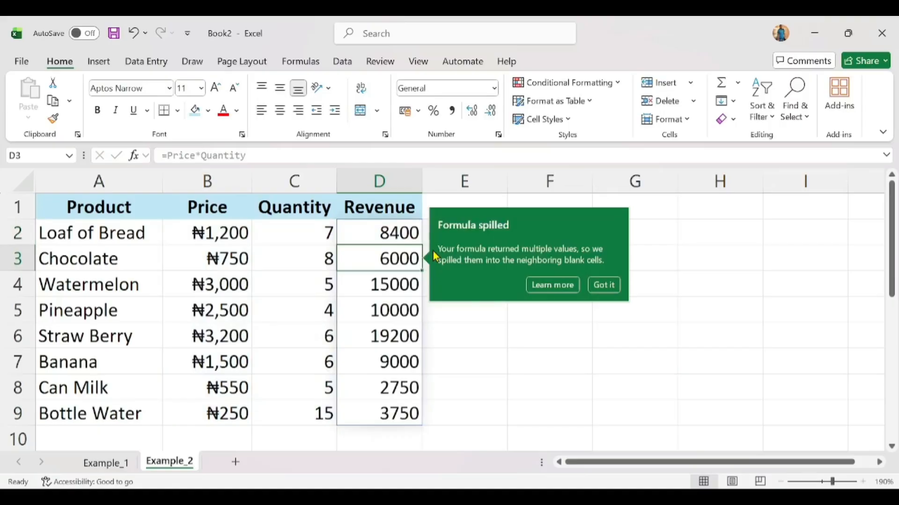
click(604, 284)
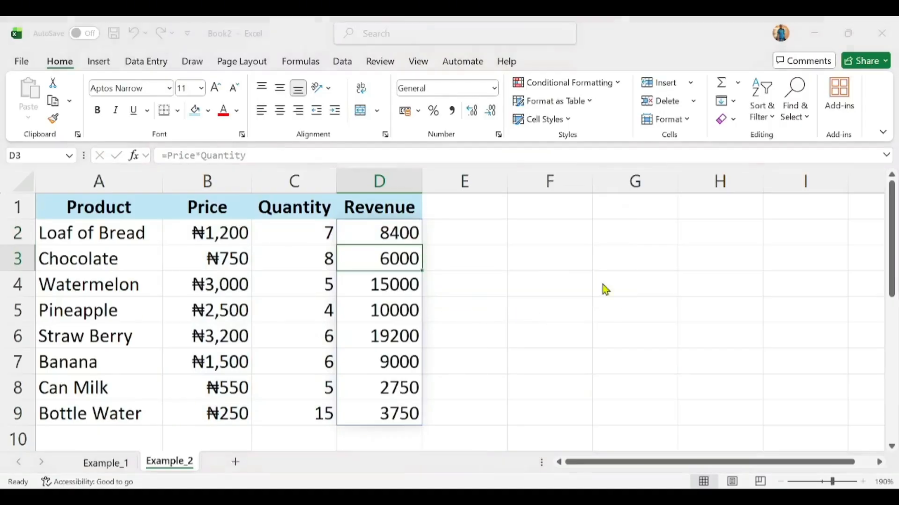
click(389, 236)
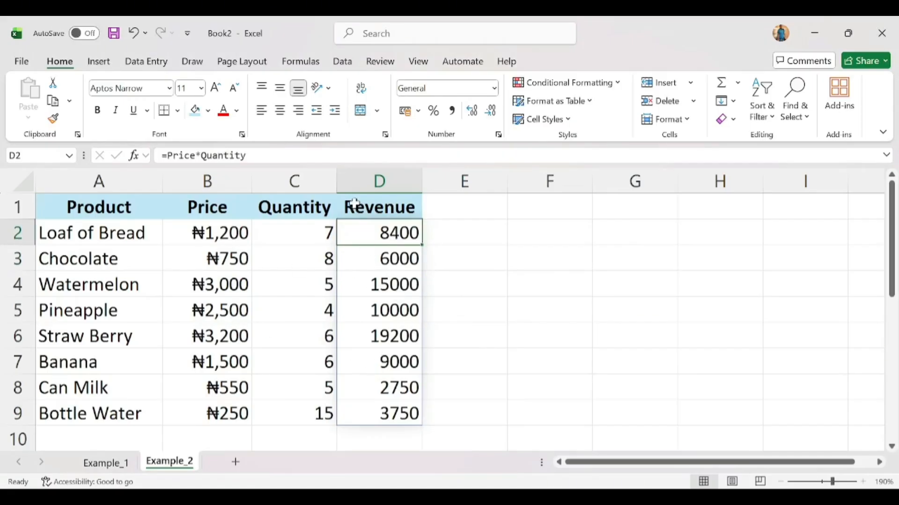
Format the Revenue column D as Currency with no decimal places.
click(357, 182)
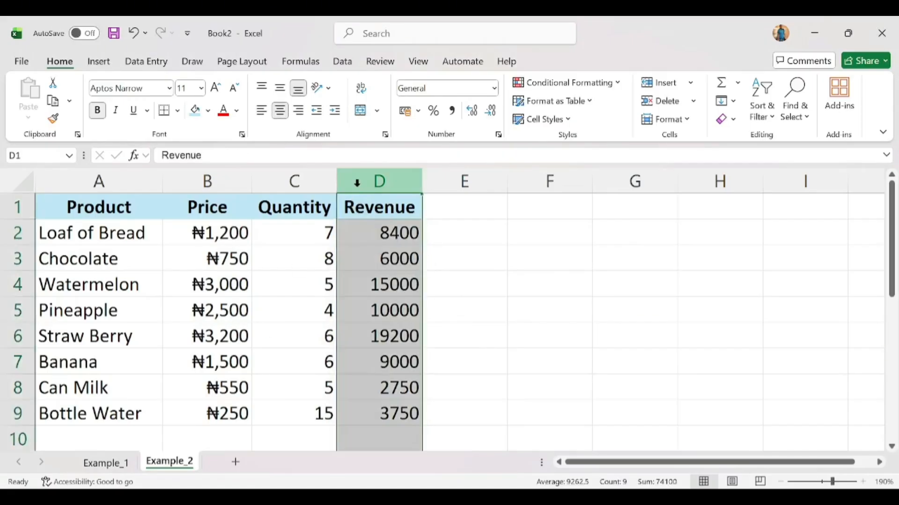
click(495, 89)
click(465, 175)
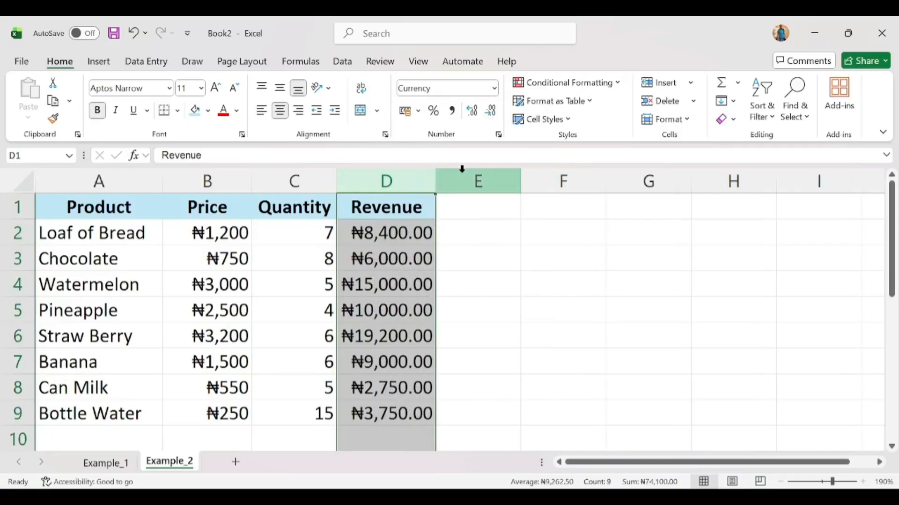
click(490, 112)
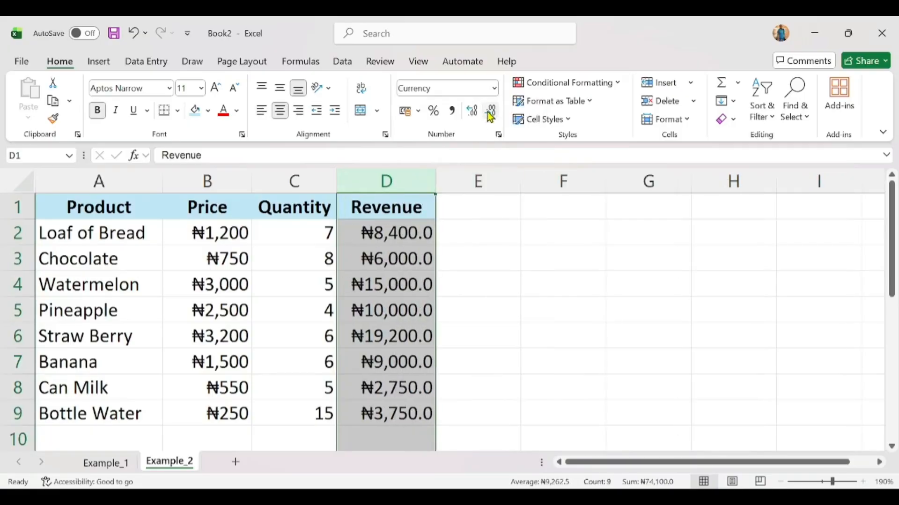
click(490, 112)
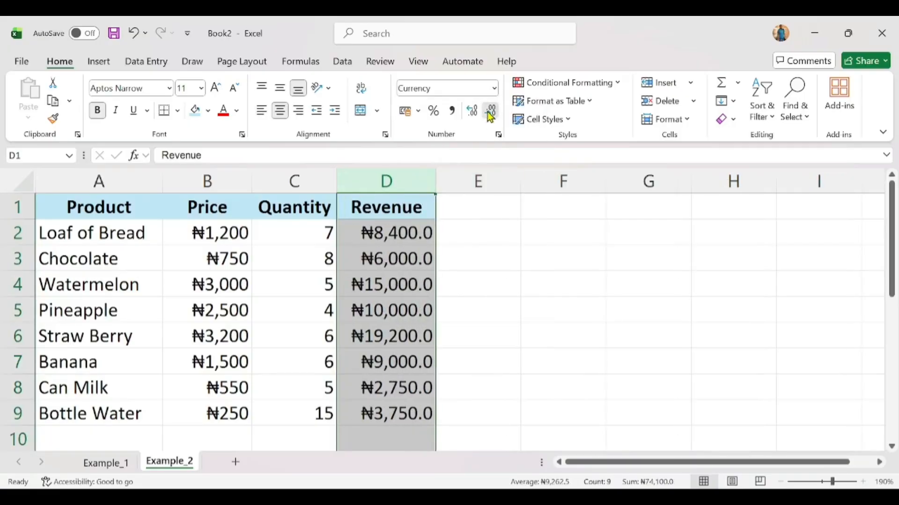
click(522, 251)
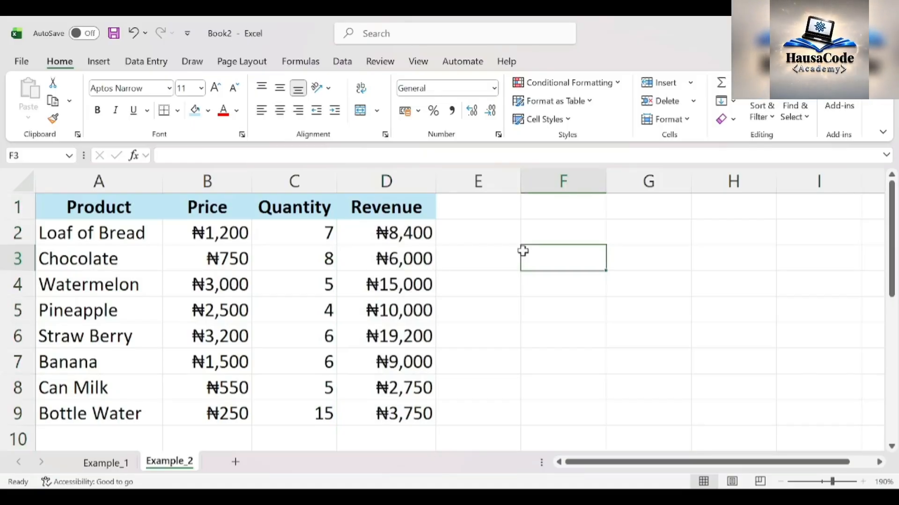
click(470, 301)
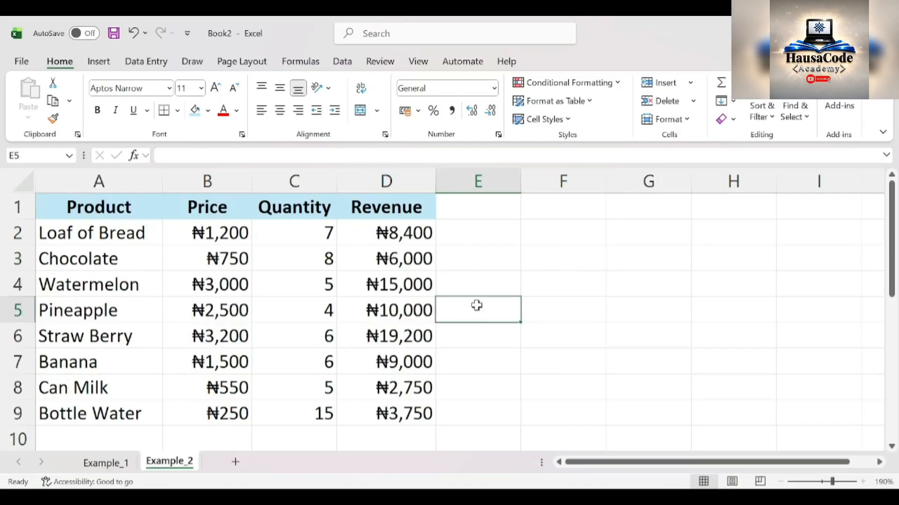